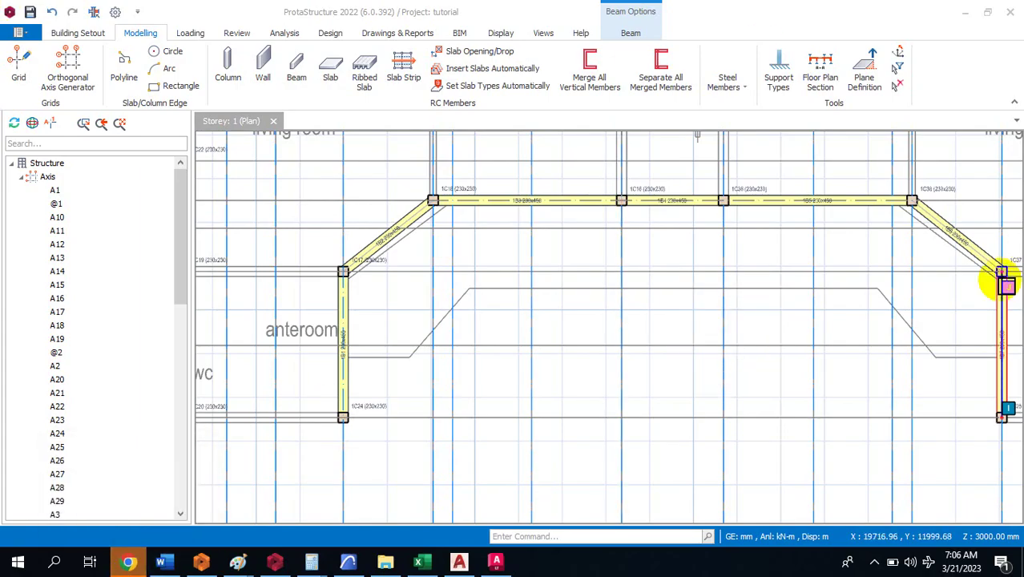
# Select the left anteroom beam, then deselect it again.
pyautogui.scroll(-3, 491, 290)
pyautogui.click(404, 286)
pyautogui.scroll(2, 405, 287)
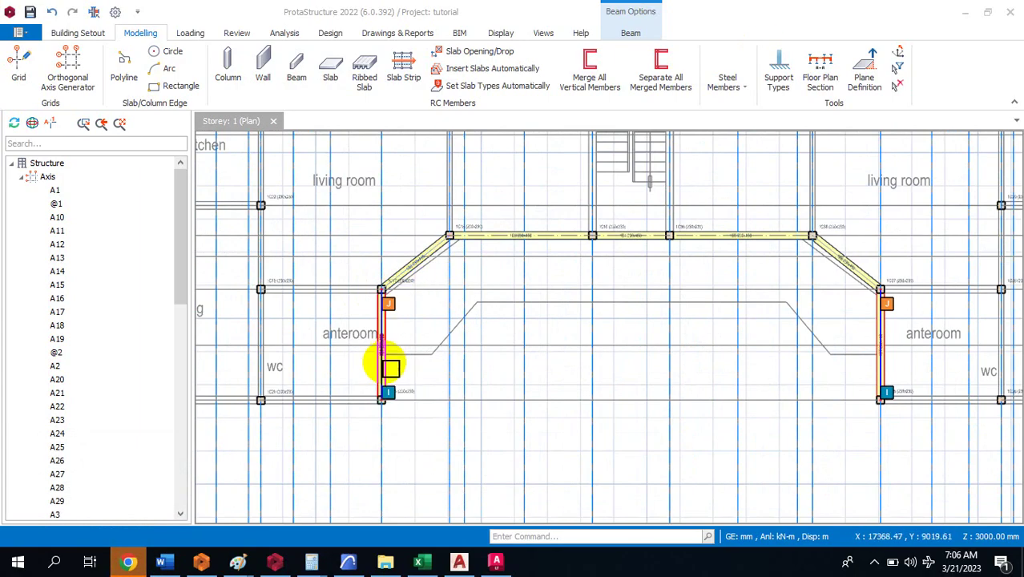
pyautogui.click(385, 364)
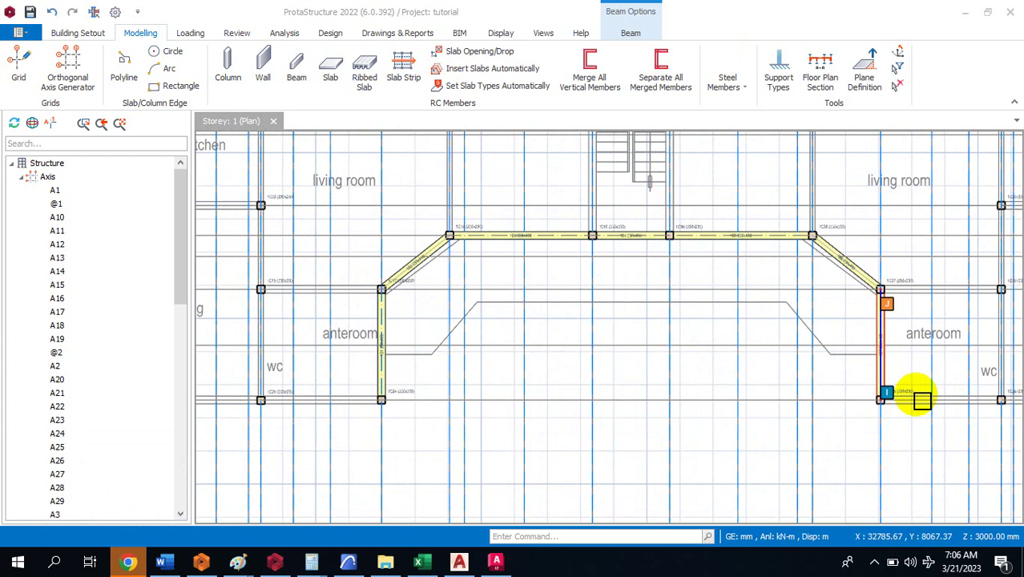
# Try inserting a grid axis from column 1C17 to 1C18 and dismiss the overlapping-axis warning.
pyautogui.click(19, 64)
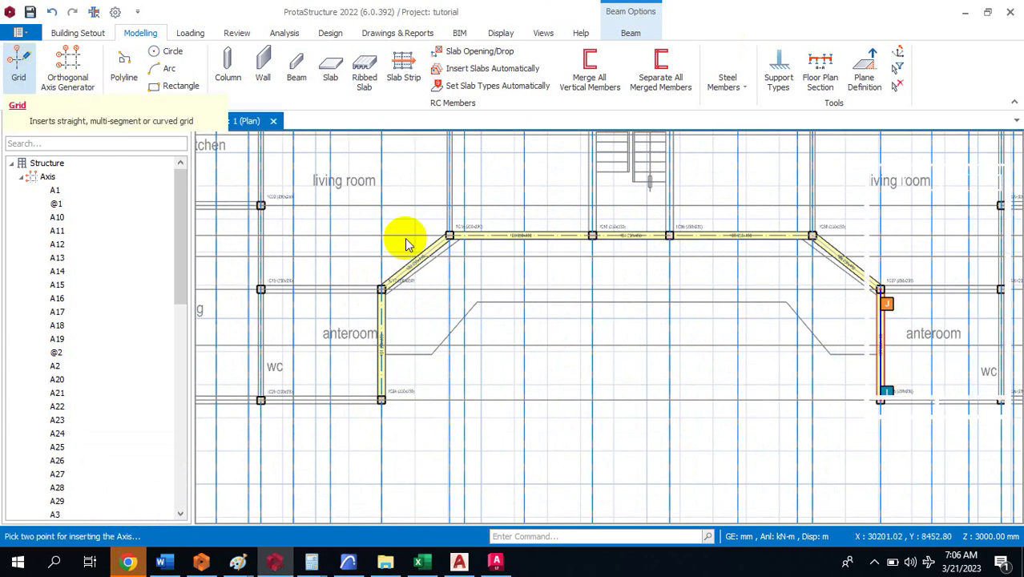
pyautogui.scroll(5, 381, 290)
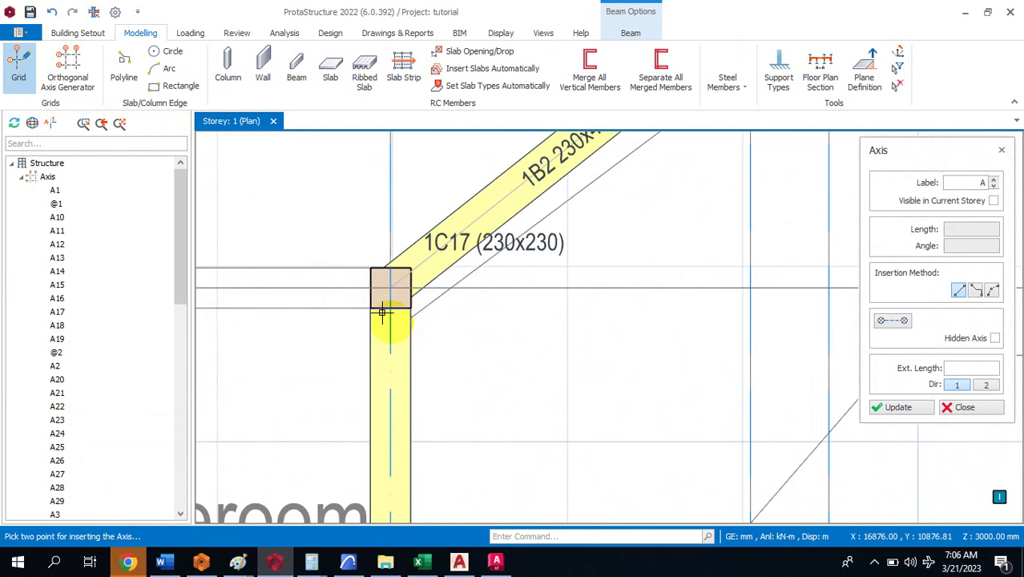
pyautogui.click(341, 347)
pyautogui.scroll(-5, 341, 346)
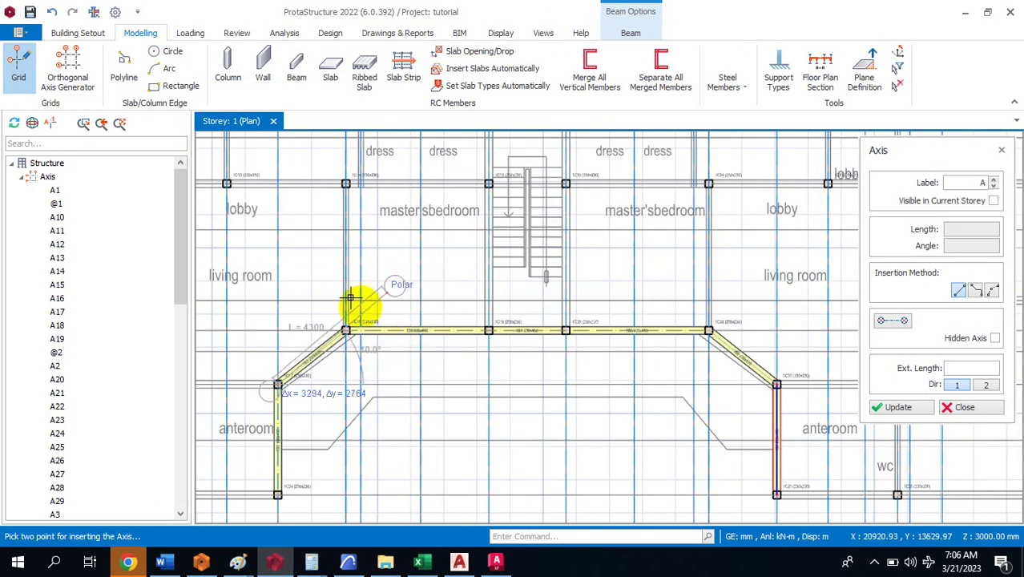
pyautogui.scroll(3, 346, 327)
pyautogui.scroll(2, 339, 328)
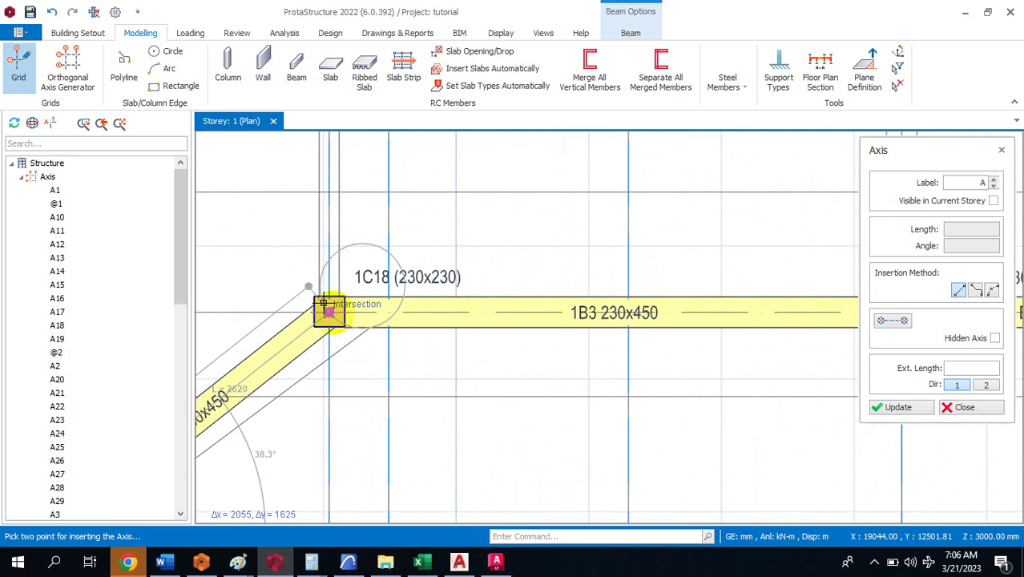
pyautogui.click(338, 314)
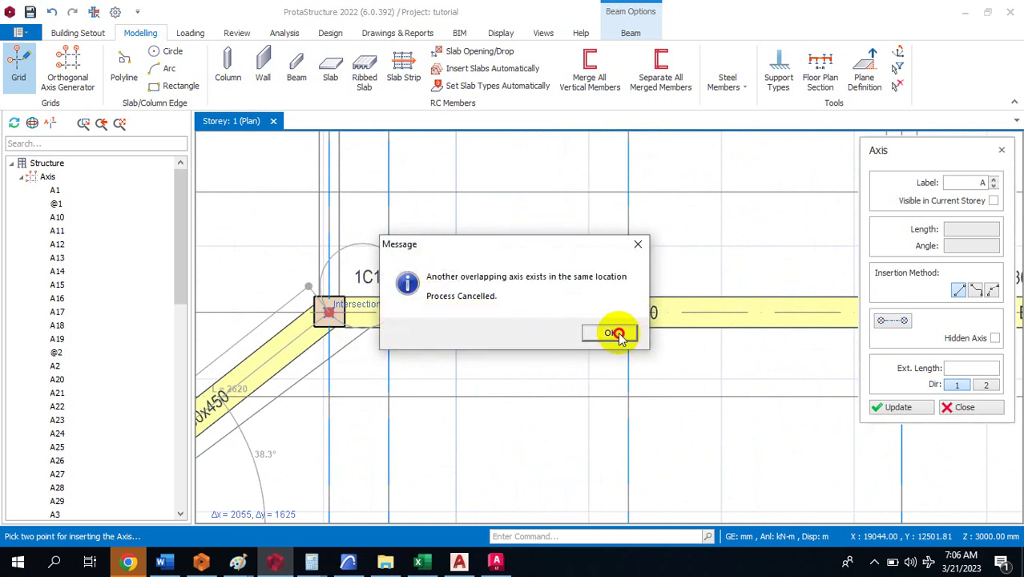
pyautogui.click(612, 333)
# Retry the axis from 1C17 to 1C18 and dismiss the overlap warning again.
pyautogui.scroll(-3, 370, 293)
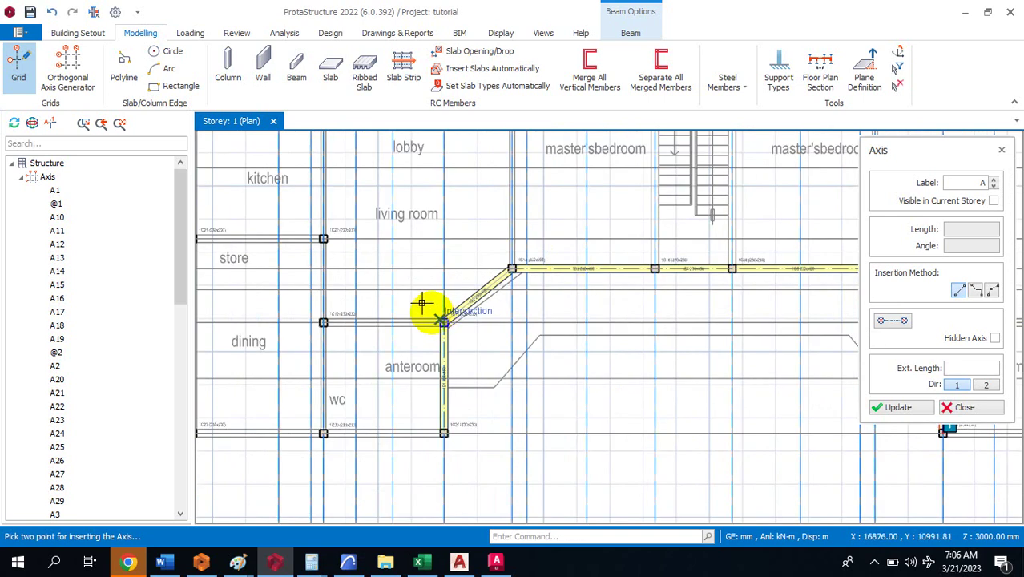
pyautogui.scroll(4, 425, 304)
pyautogui.click(462, 329)
pyautogui.scroll(-3, 338, 402)
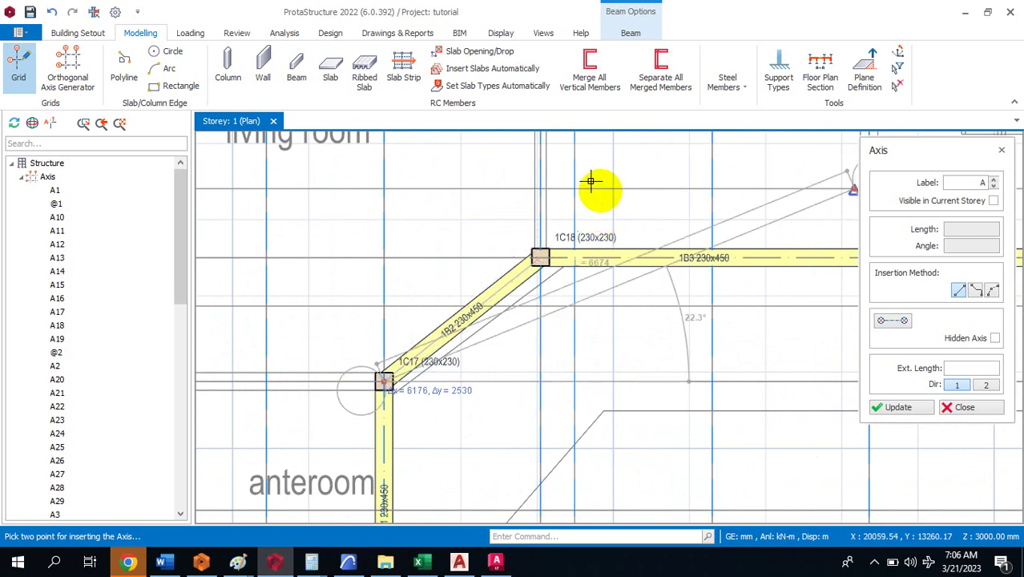
pyautogui.scroll(4, 535, 240)
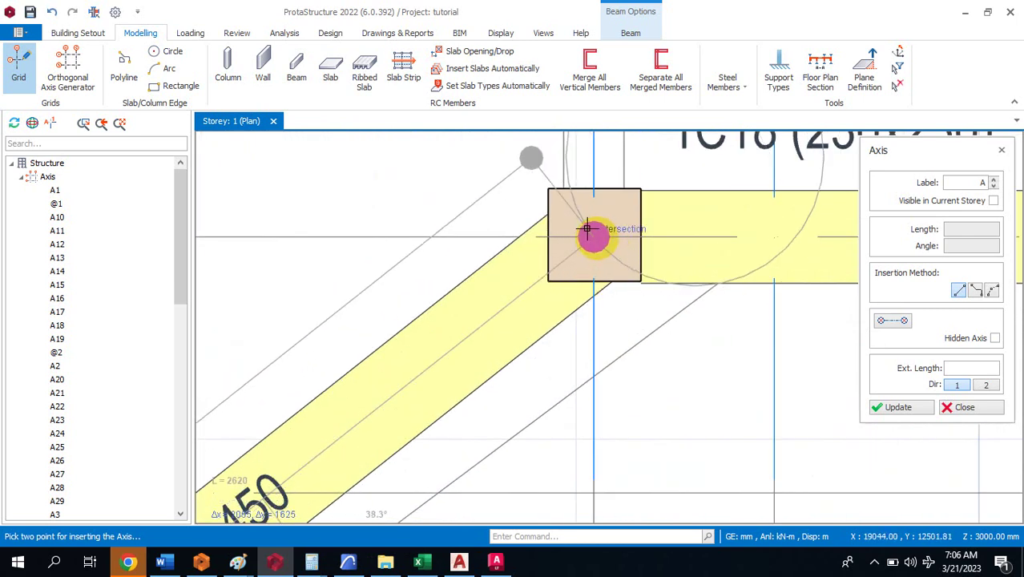
pyautogui.click(594, 237)
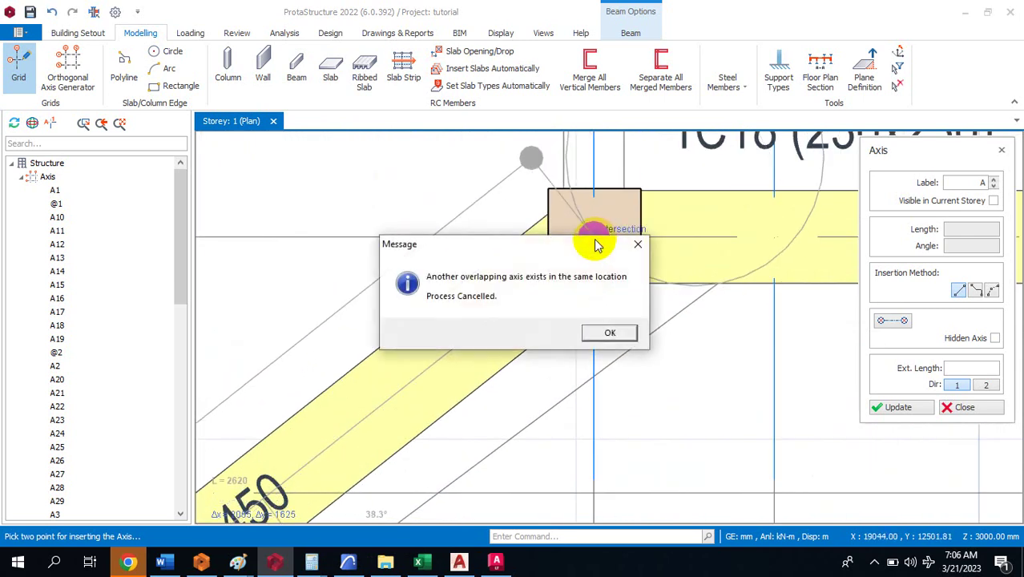
pyautogui.click(608, 335)
pyautogui.scroll(-5, 551, 338)
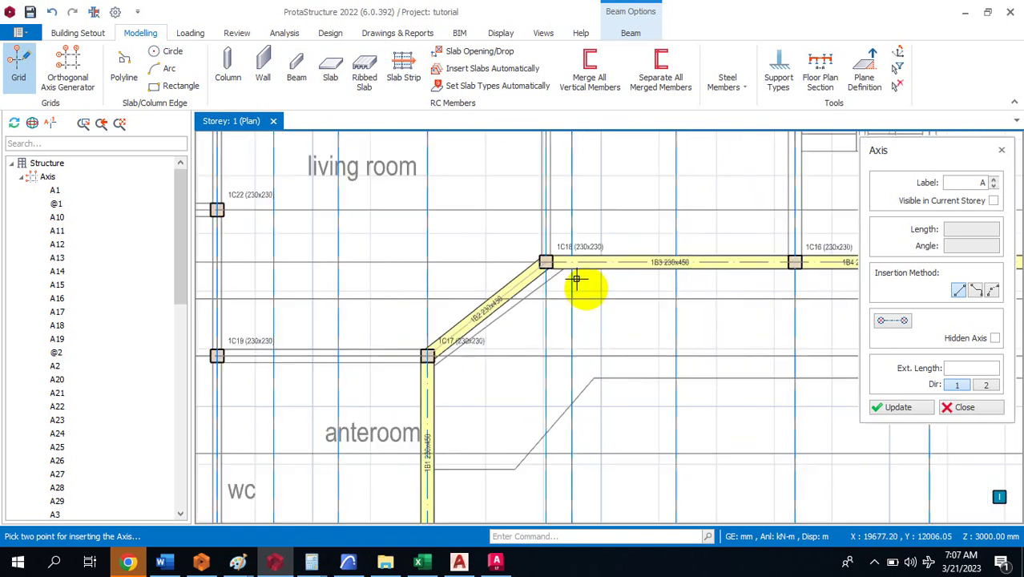
# Close the axis insertion settings.
pyautogui.click(564, 343)
pyautogui.scroll(-5, 529, 321)
pyautogui.scroll(5, 498, 315)
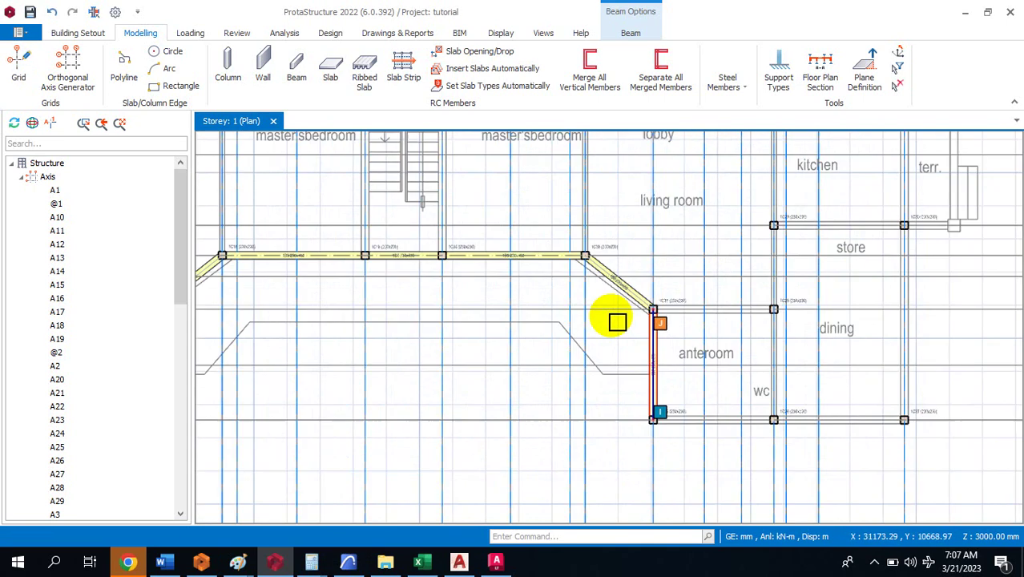
pyautogui.scroll(-3, 644, 388)
pyautogui.scroll(3, 366, 379)
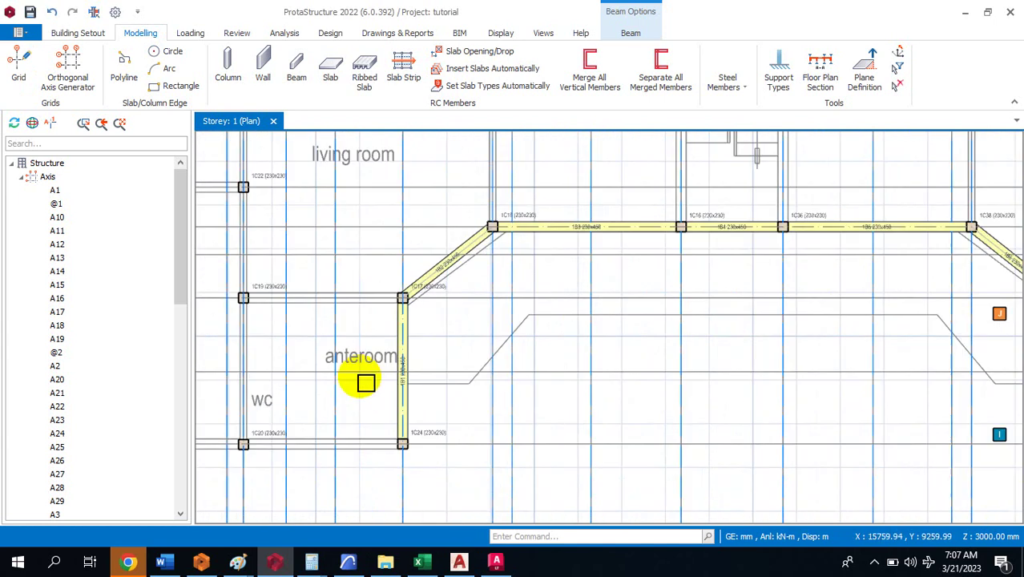
# Draw axis A from the left anteroom beam 1400 mm to the right.
pyautogui.click(19, 61)
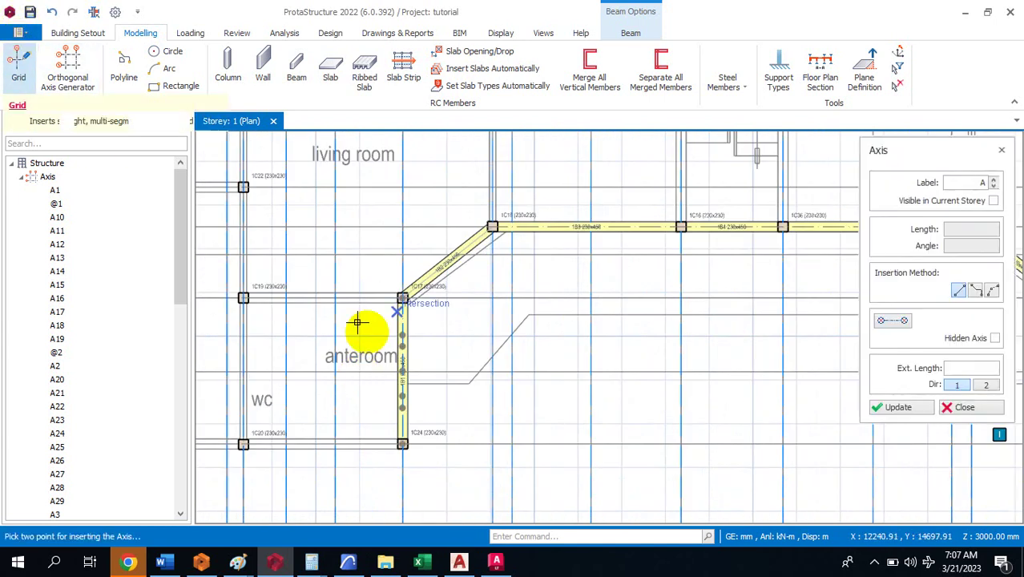
pyautogui.scroll(4, 393, 384)
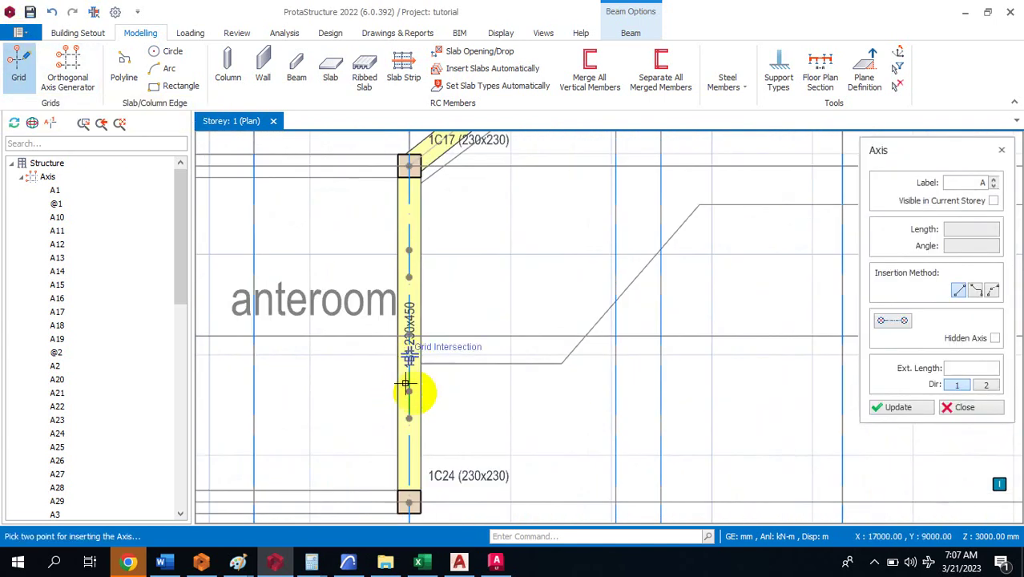
pyautogui.scroll(3, 406, 384)
pyautogui.scroll(-7, 290, 351)
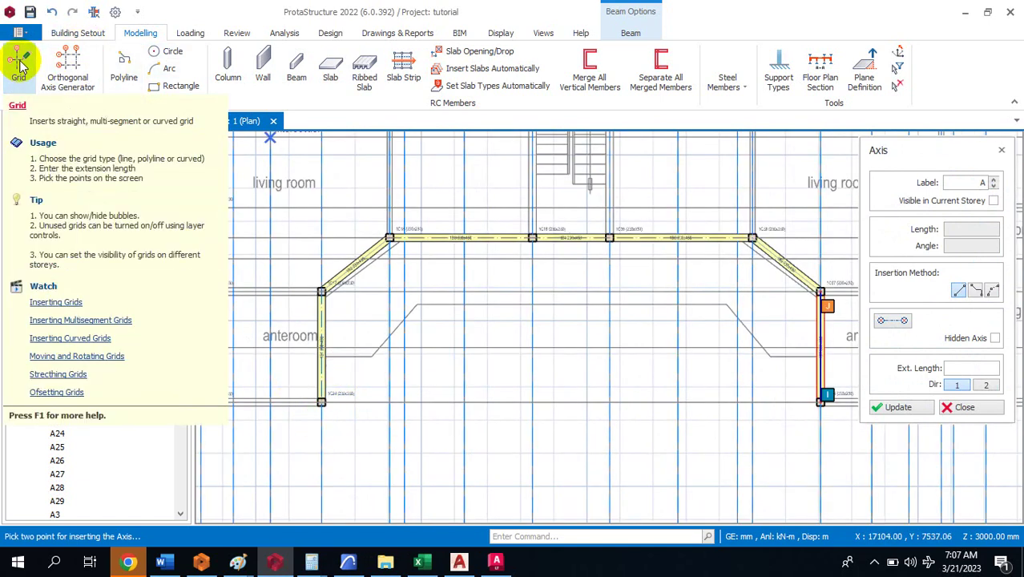
pyautogui.scroll(4, 304, 384)
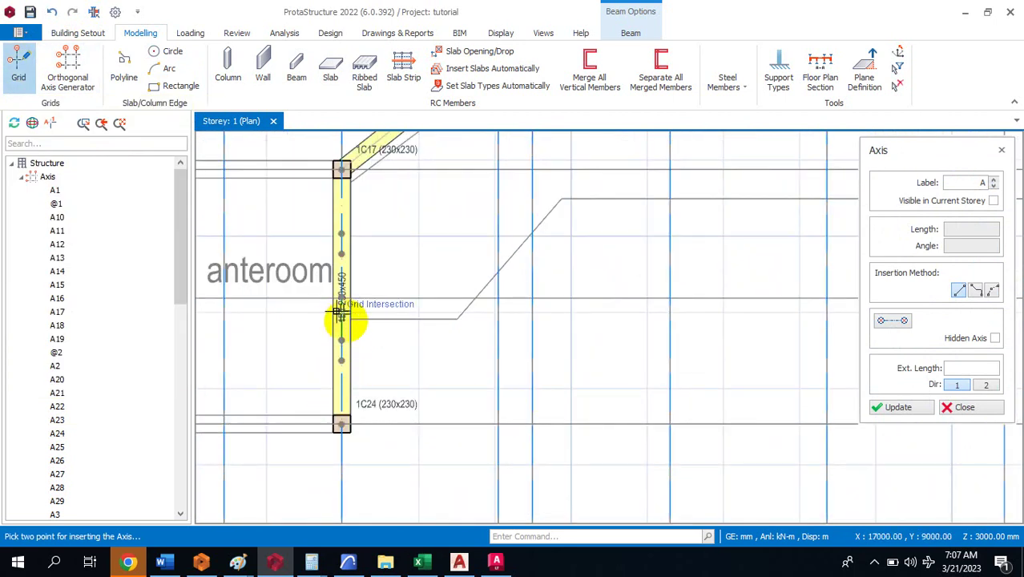
pyautogui.click(341, 313)
pyautogui.click(455, 318)
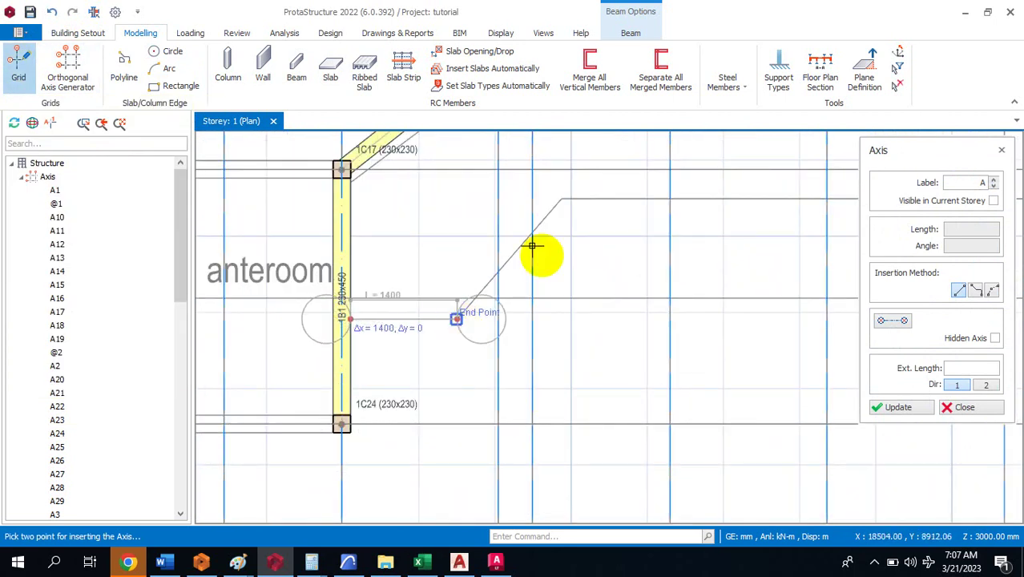
# Continue the chain diagonally upward, then horizontally to the right corner.
pyautogui.click(446, 310)
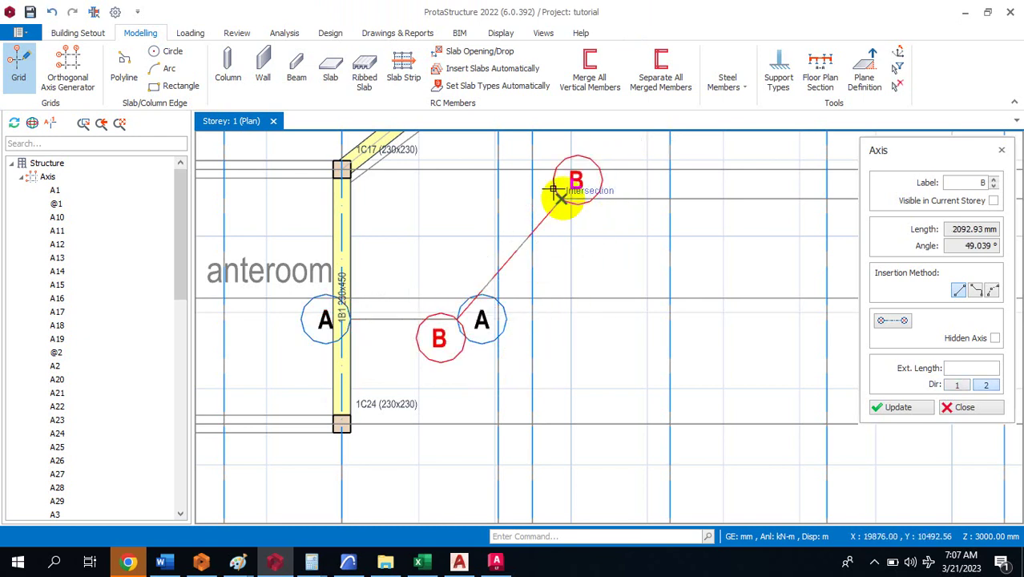
pyautogui.scroll(-3, 552, 189)
pyautogui.moveTo(377, 286); pyautogui.dragTo(754, 251, button='middle')
pyautogui.scroll(3, 754, 251)
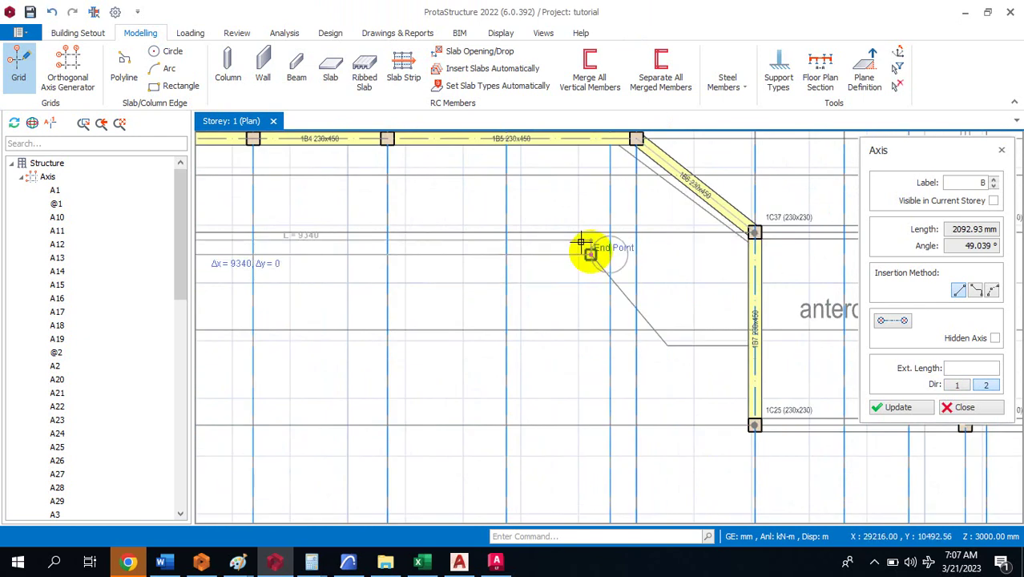
pyautogui.click(588, 249)
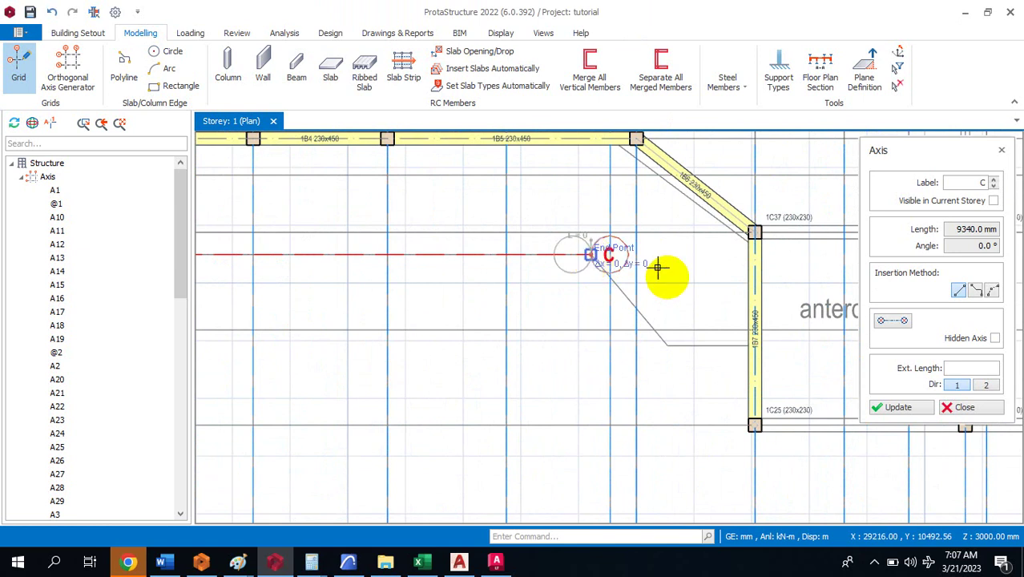
# Run the chain down the right diagonal, ending axis E at the right anteroom beam.
pyautogui.click(661, 342)
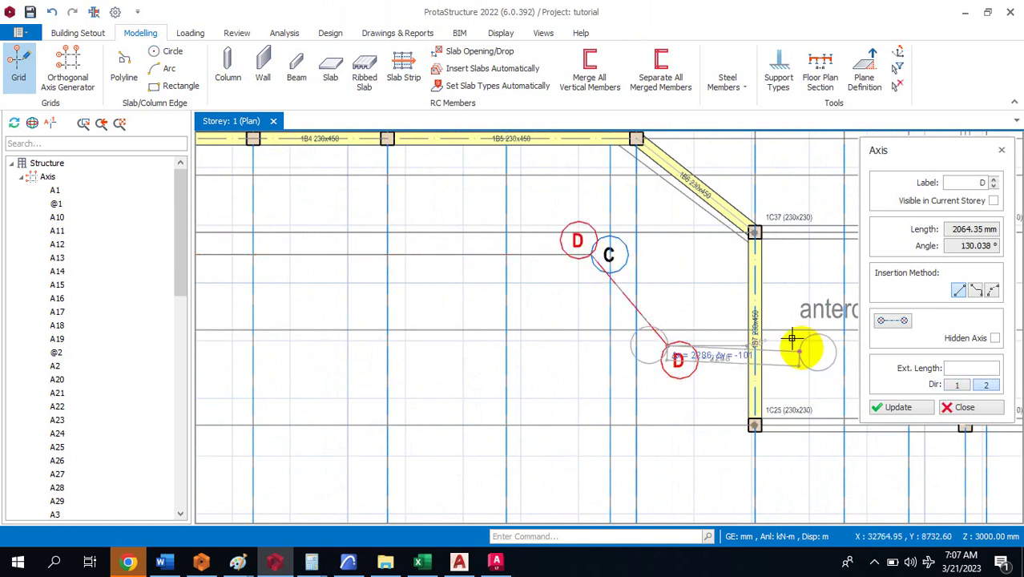
pyautogui.scroll(3, 724, 345)
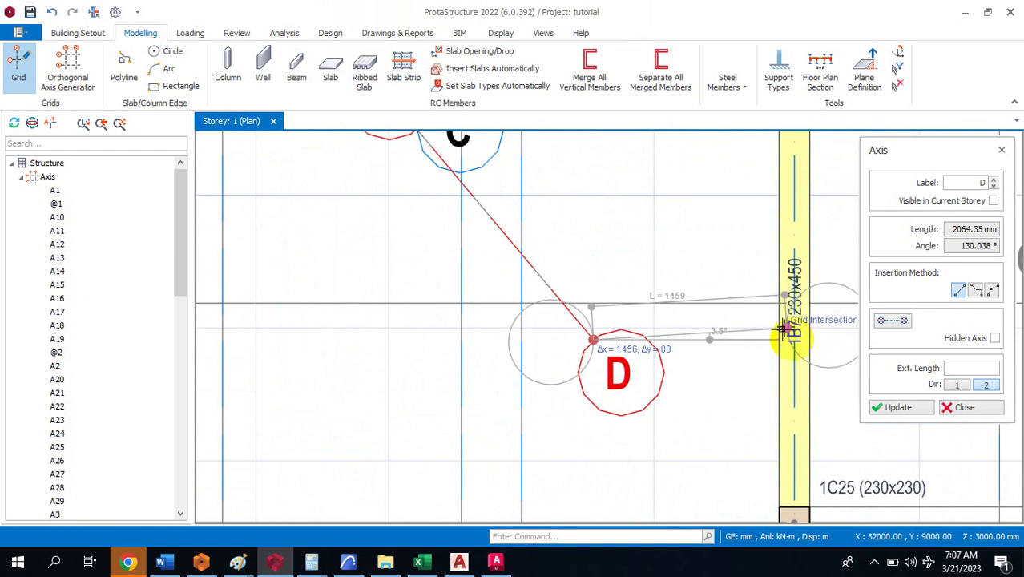
pyautogui.click(785, 338)
pyautogui.scroll(-5, 811, 370)
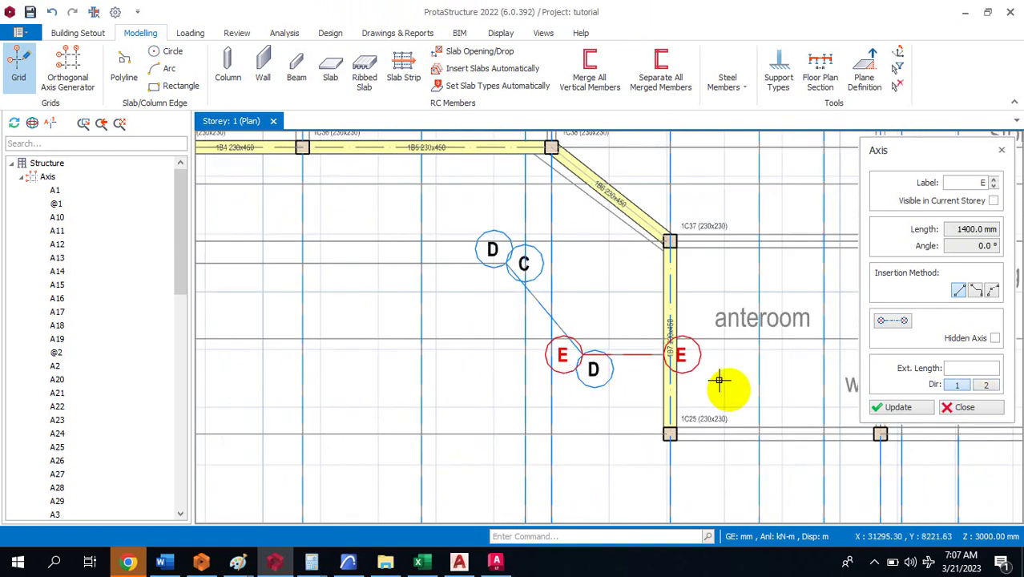
pyautogui.scroll(3, 443, 367)
pyautogui.scroll(3, 425, 372)
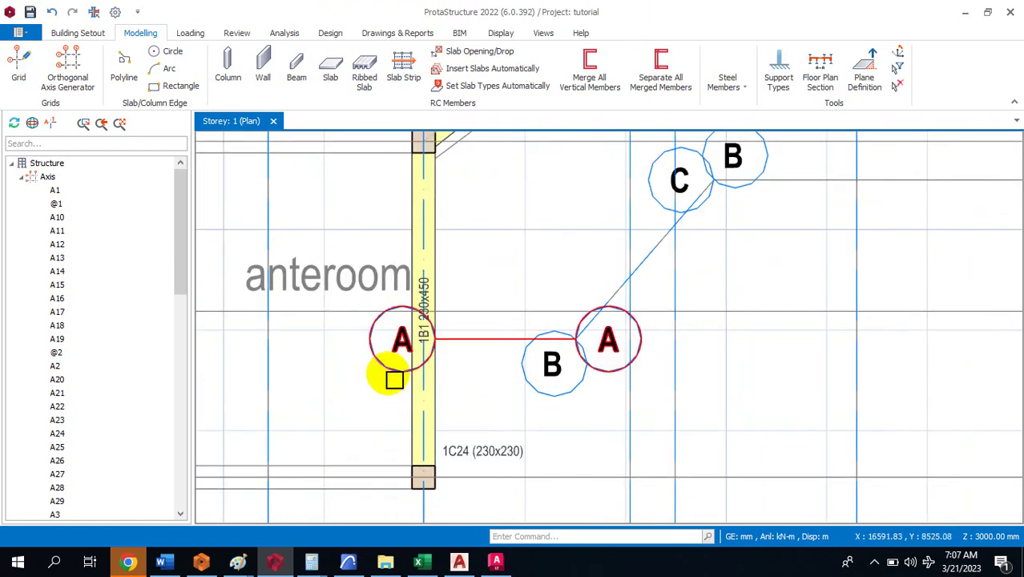
# Stretch axis A past beam 1B1 into the left anteroom.
pyautogui.click(398, 376)
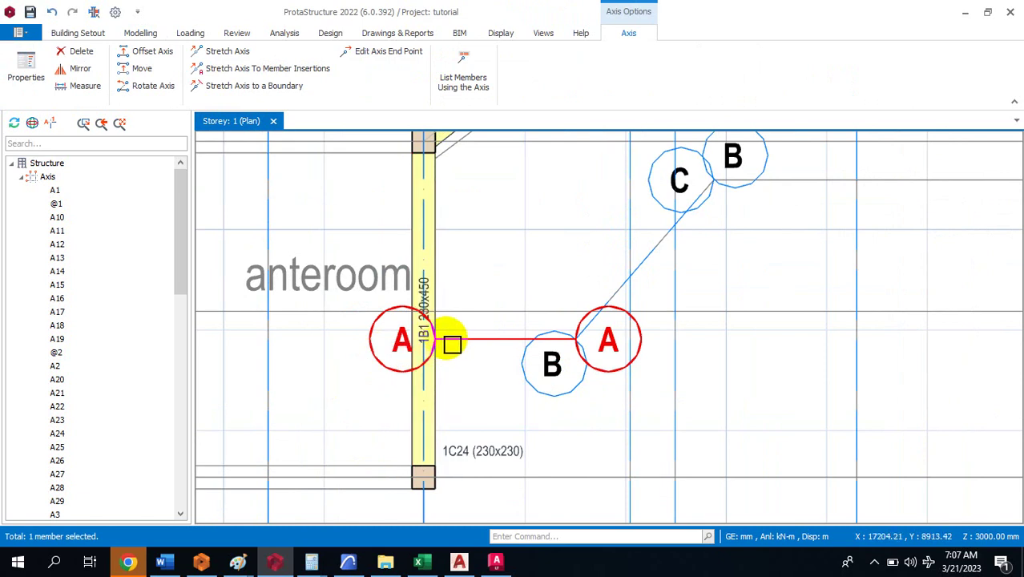
pyautogui.rightClick(440, 345)
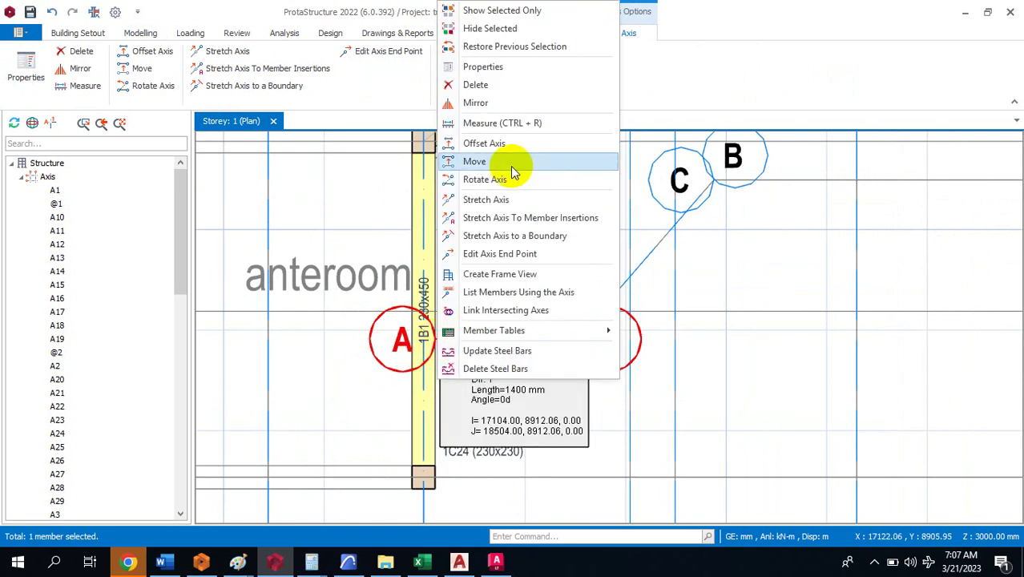
pyautogui.click(492, 199)
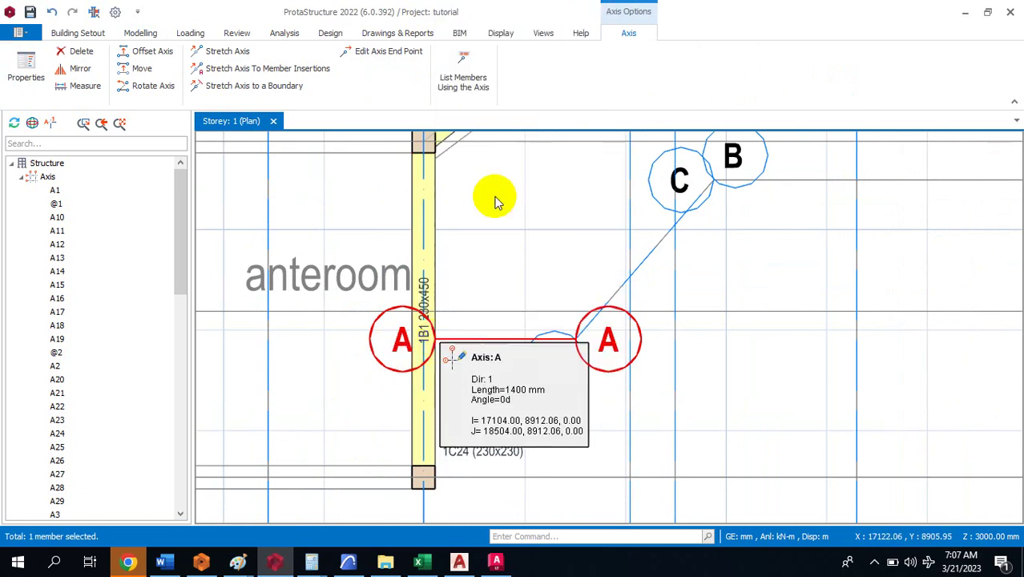
pyautogui.click(432, 339)
pyautogui.click(325, 340)
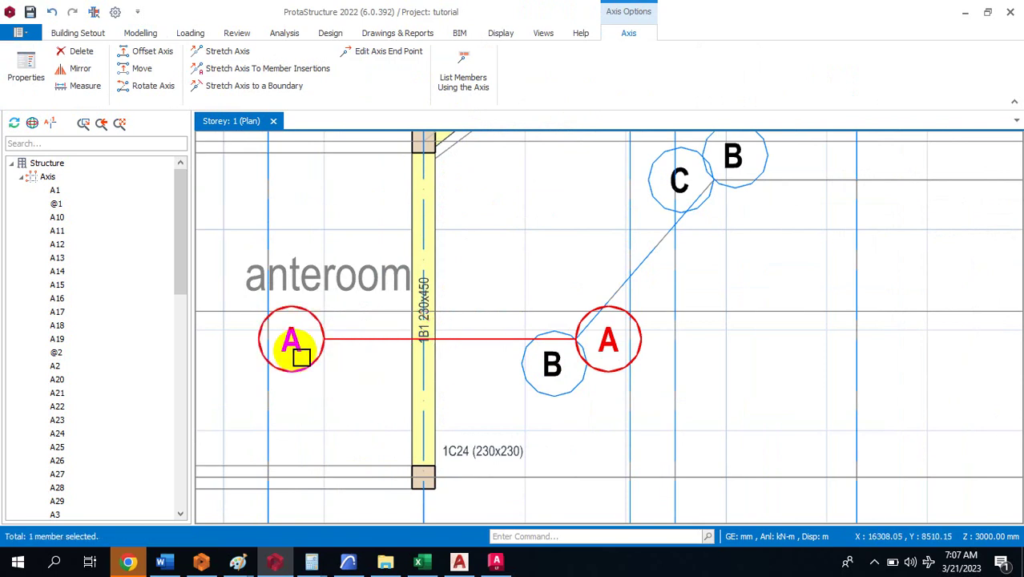
pyautogui.scroll(-5, 559, 381)
pyautogui.scroll(6, 623, 347)
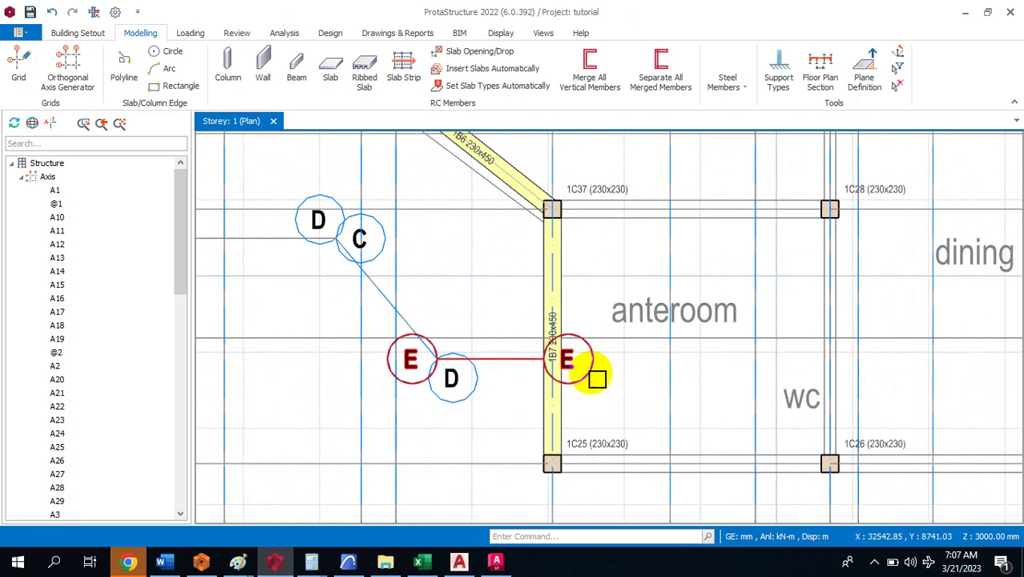
# Stretch axis E past beam 1B7 into the right anteroom.
pyautogui.click(596, 376)
pyautogui.rightClick(596, 368)
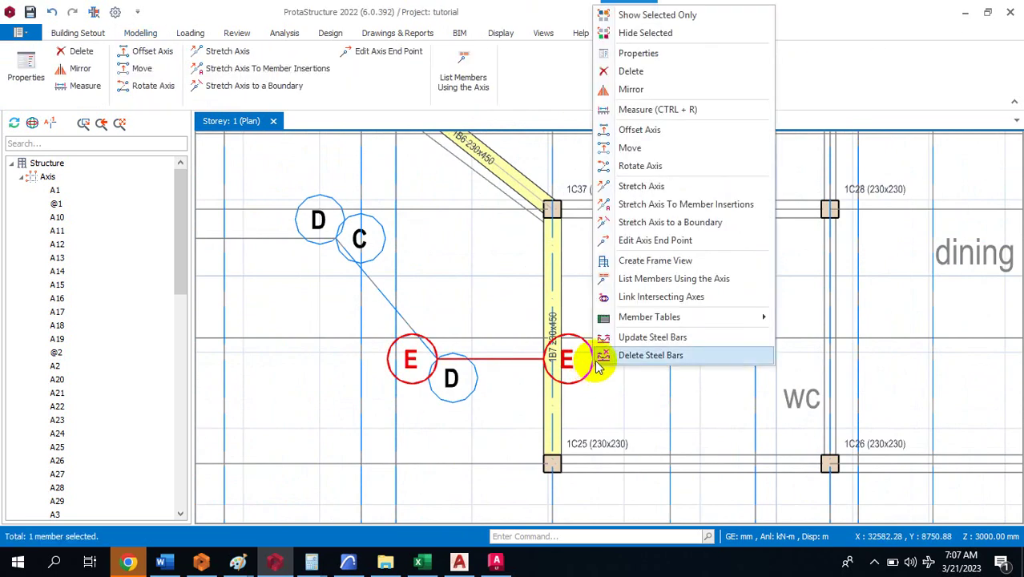
pyautogui.click(641, 186)
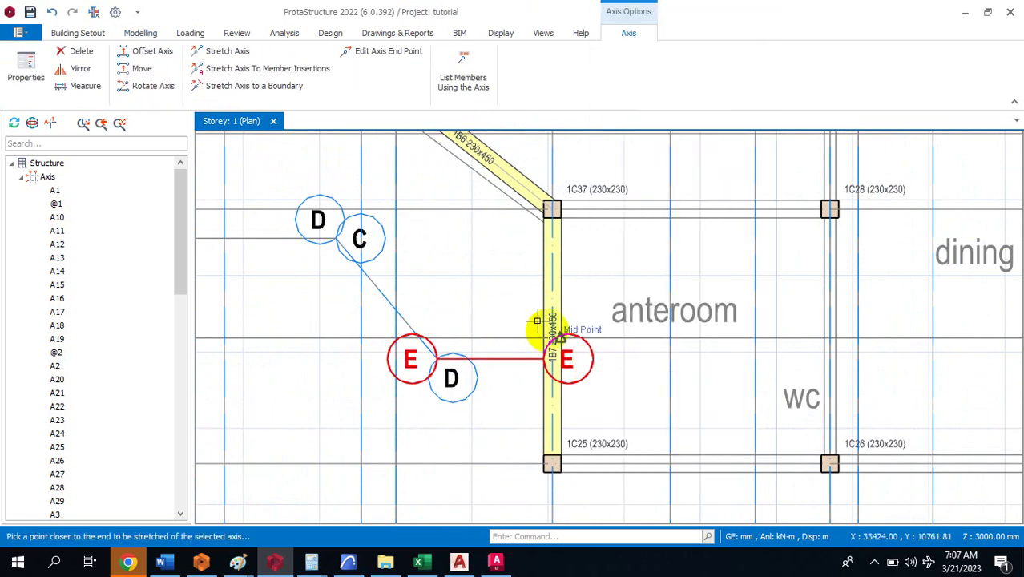
pyautogui.click(631, 356)
pyautogui.scroll(-5, 720, 368)
pyautogui.press('Escape')
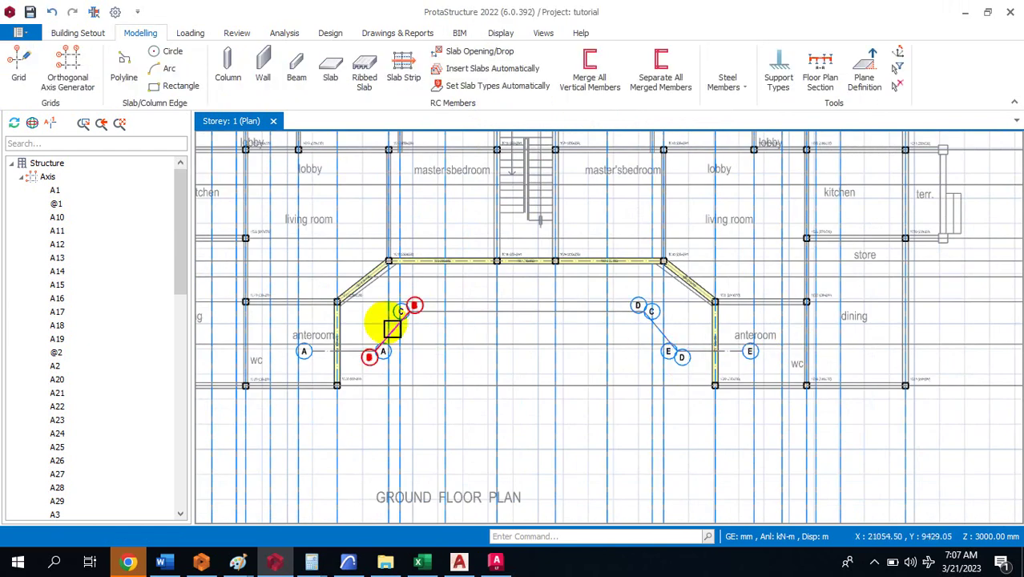
pyautogui.scroll(3, 297, 303)
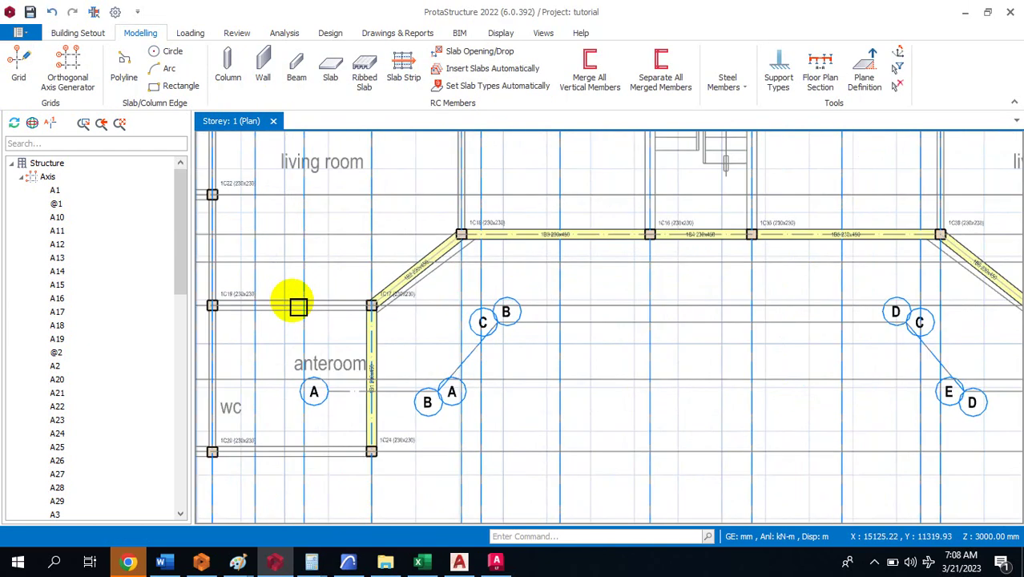
pyautogui.scroll(3, 356, 305)
pyautogui.click(405, 285)
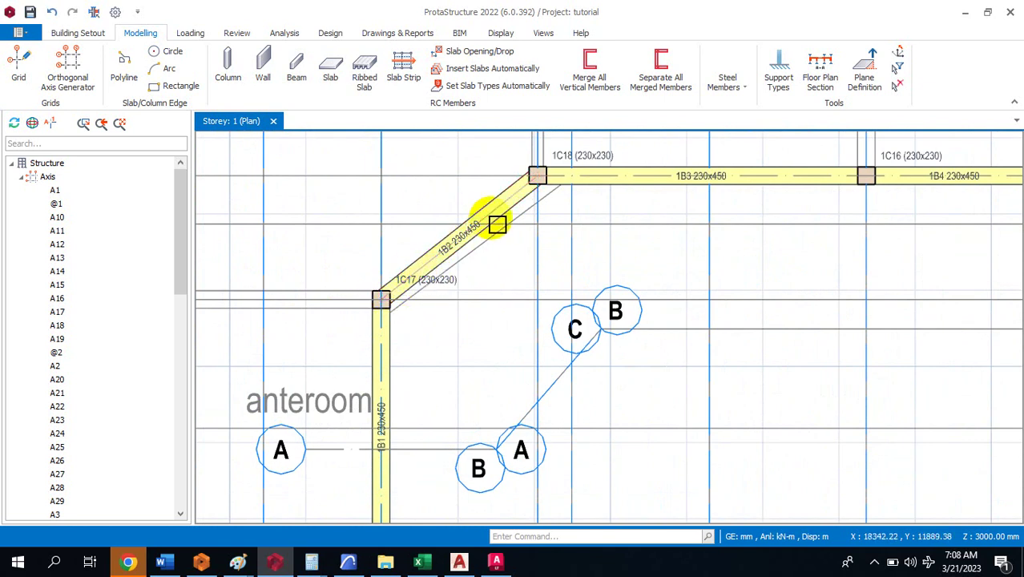
pyautogui.click(517, 202)
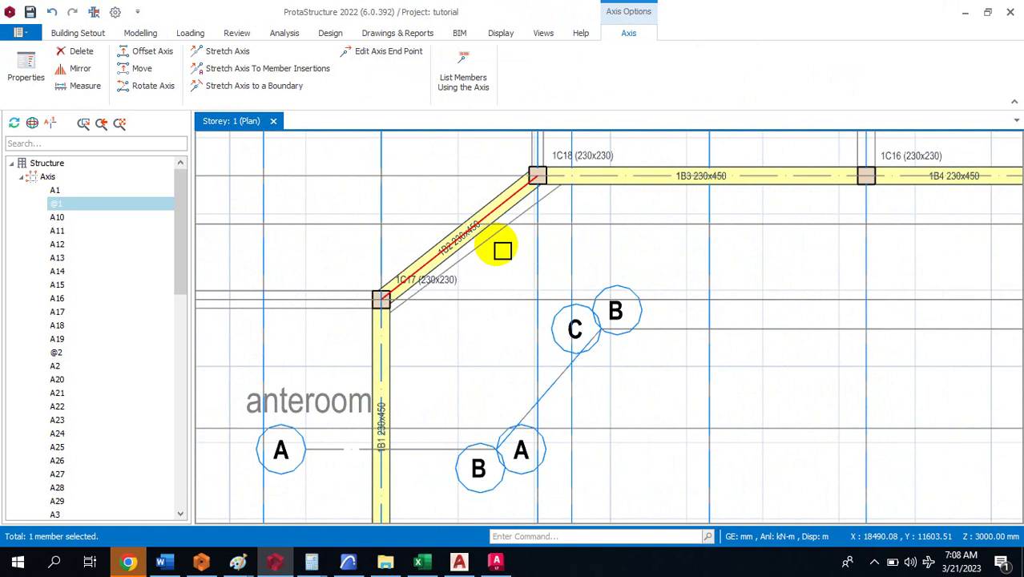
pyautogui.press('Escape')
pyautogui.scroll(-4, 448, 244)
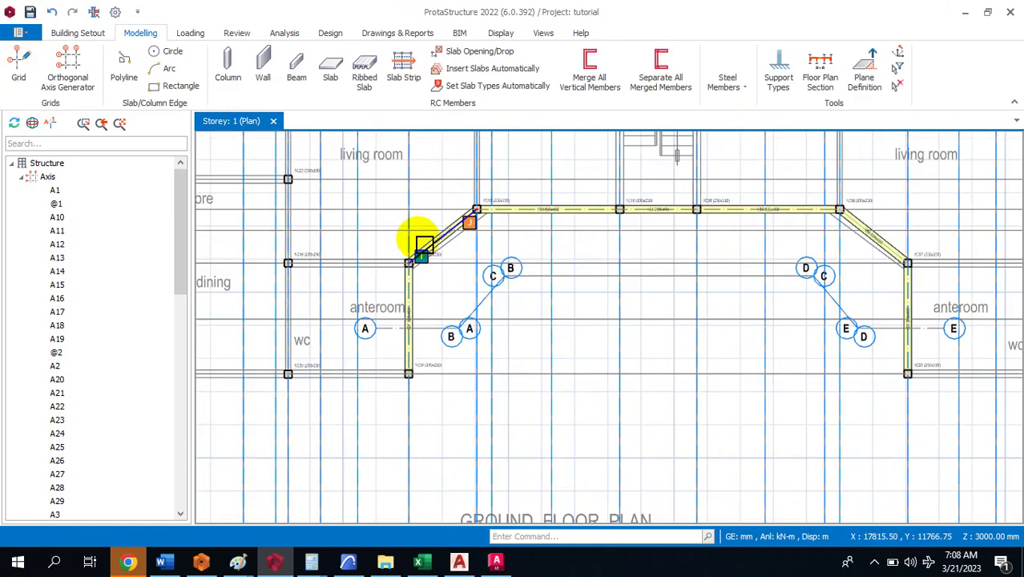
pyautogui.scroll(4, 675, 238)
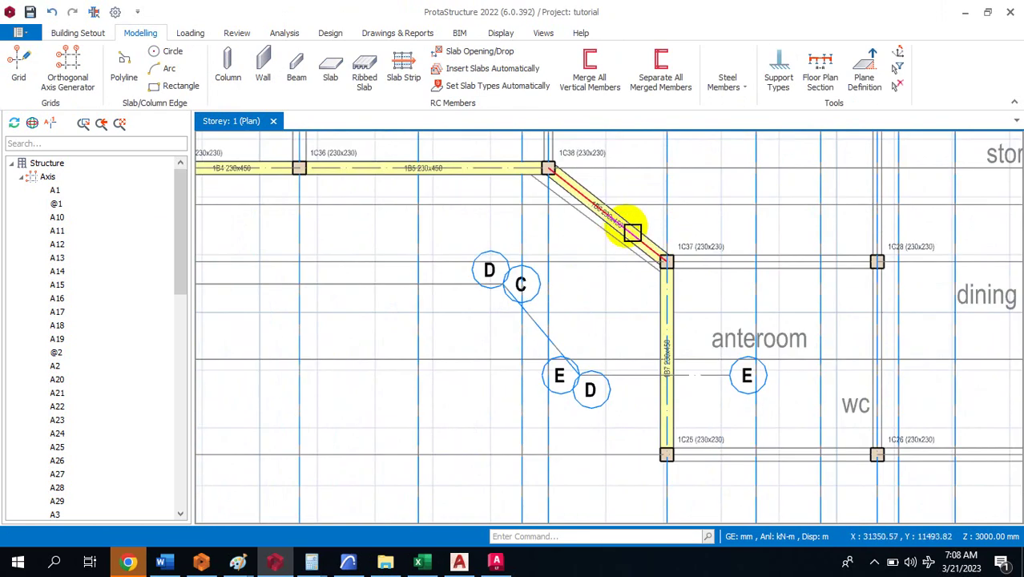
pyautogui.scroll(-4, 638, 247)
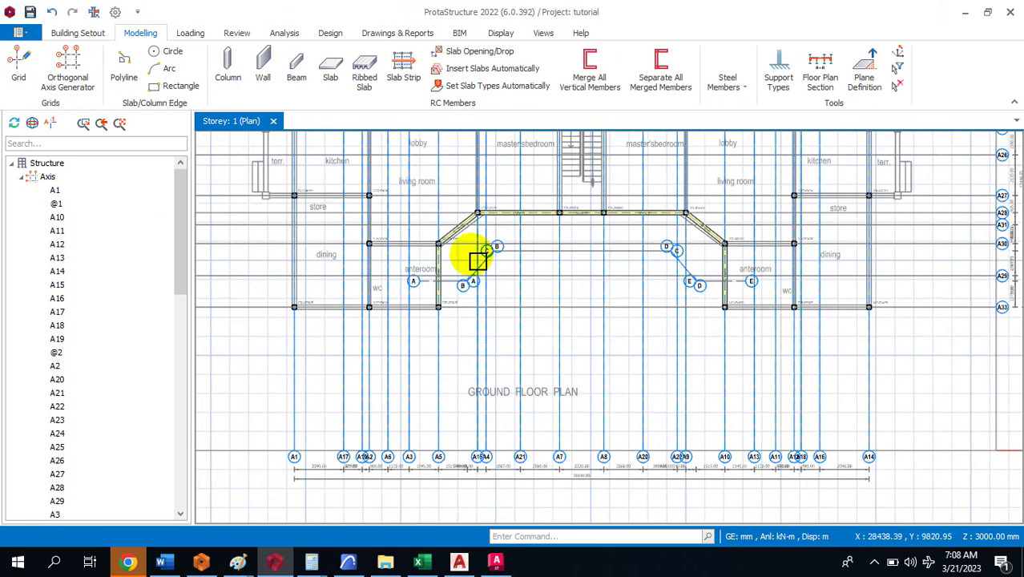
pyautogui.scroll(4, 471, 280)
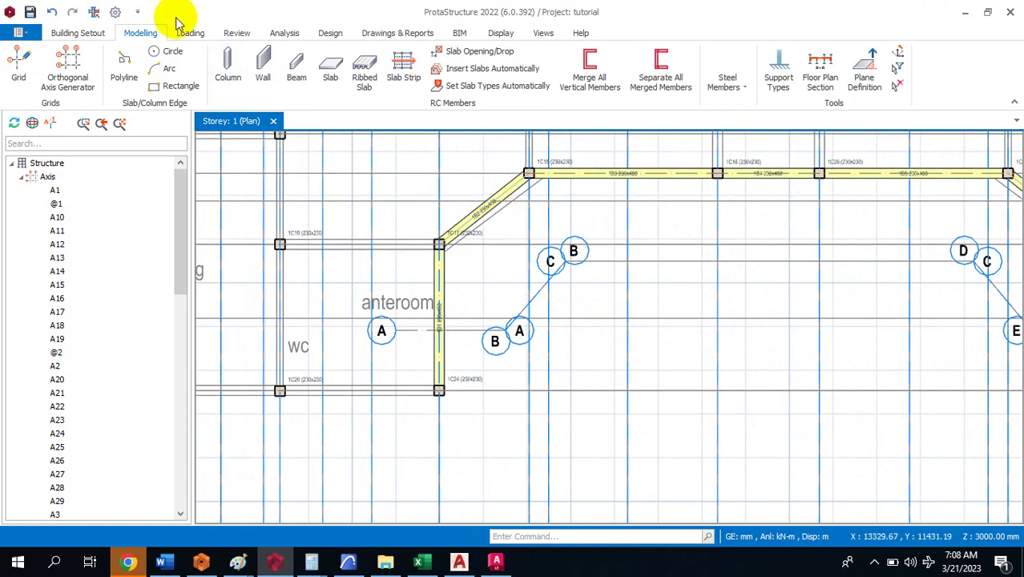
# Start slab insertion, agree to define load cases, and dismiss the manual-combination warning.
pyautogui.click(330, 70)
pyautogui.click(547, 331)
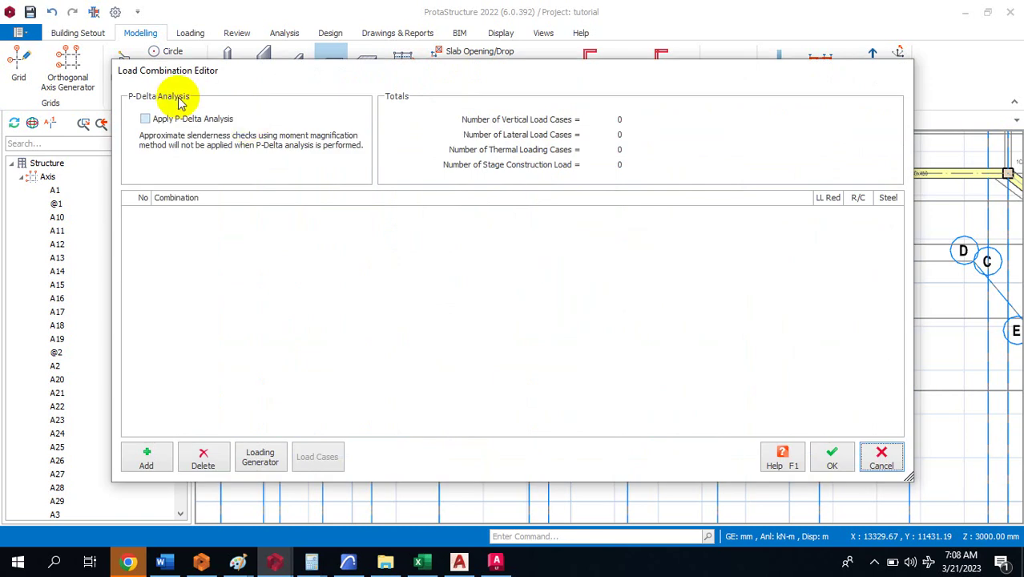
pyautogui.click(166, 453)
pyautogui.click(647, 241)
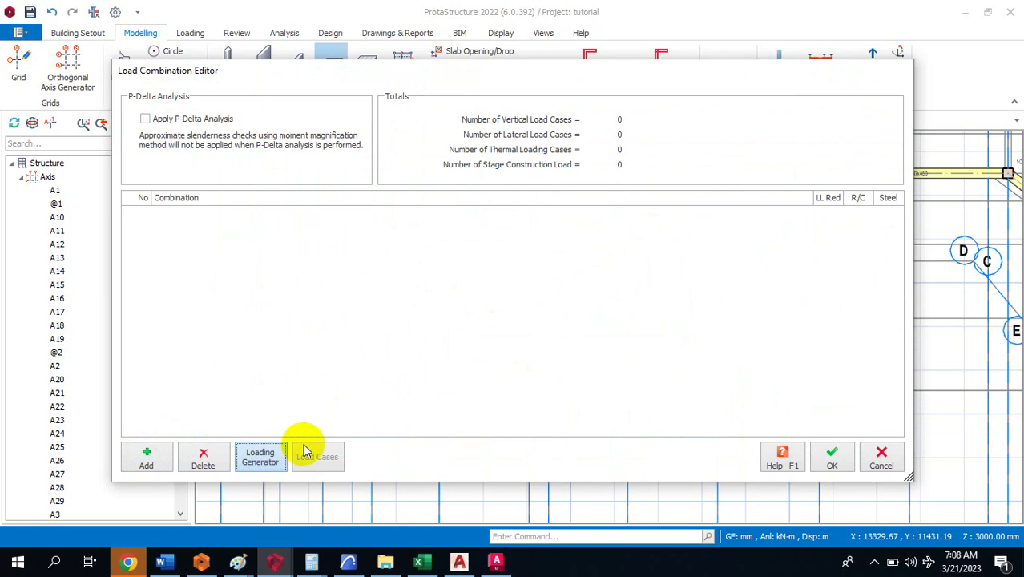
# Generate the default load combinations with the Loading Generator and review the load cases.
pyautogui.click(272, 455)
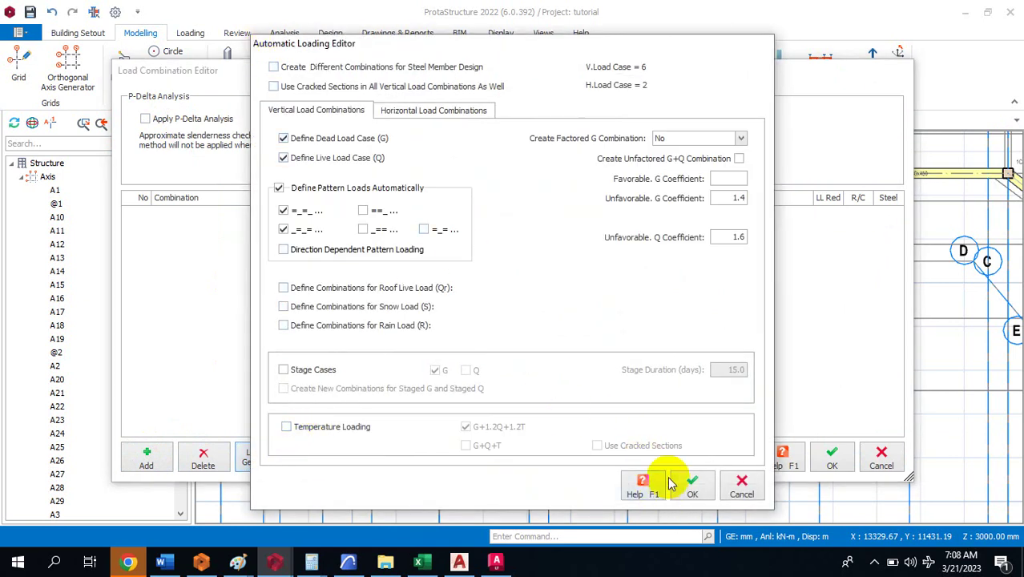
pyautogui.click(692, 491)
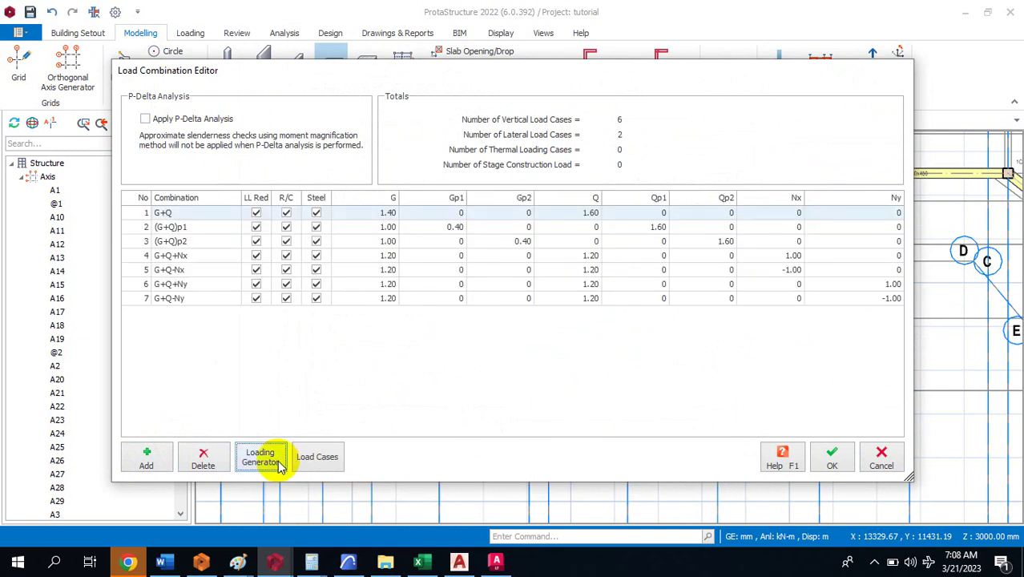
pyautogui.click(329, 456)
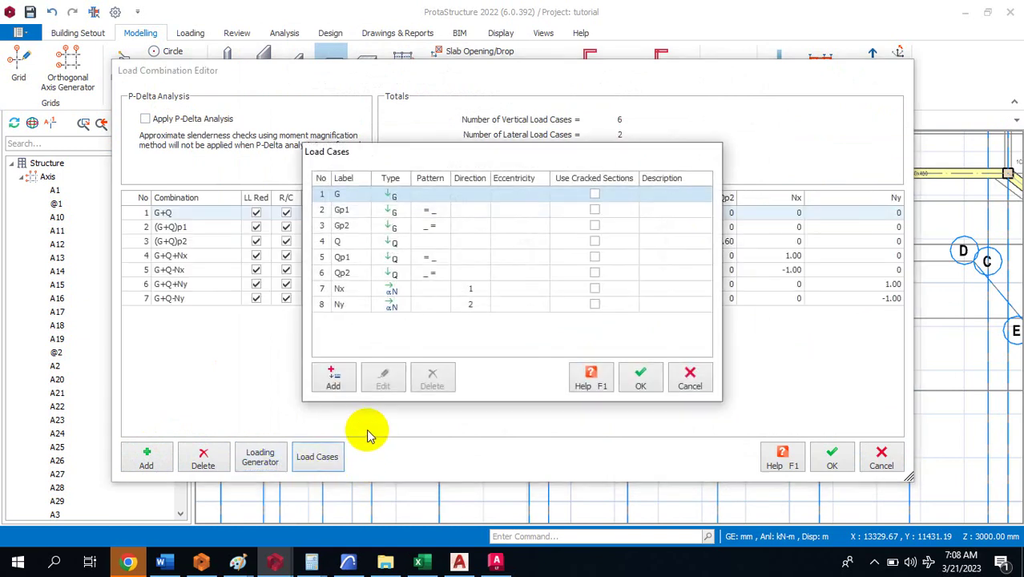
pyautogui.click(648, 381)
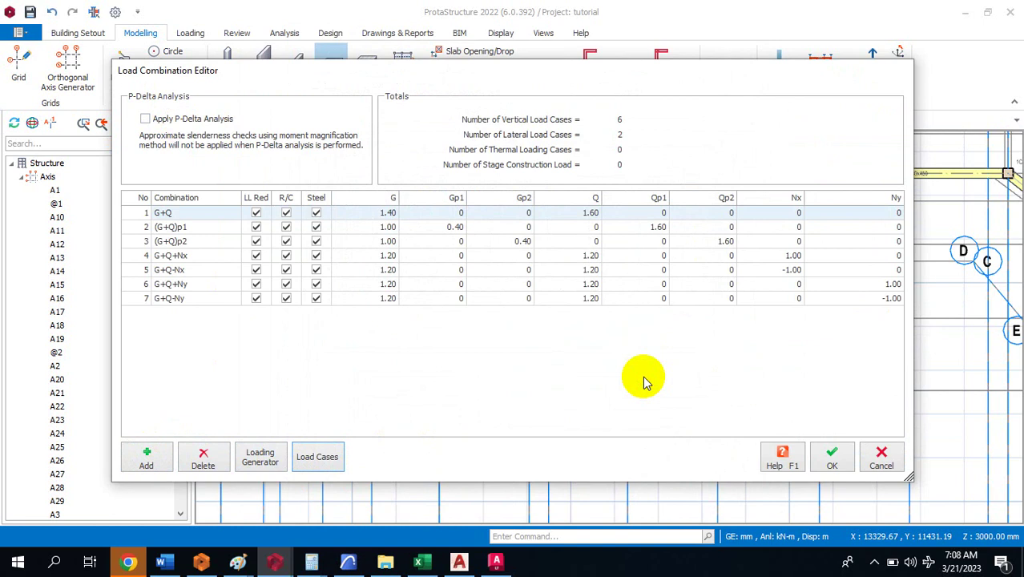
# Accept the load combinations and start slab insertion, keeping the slab type unchanged.
pyautogui.click(833, 455)
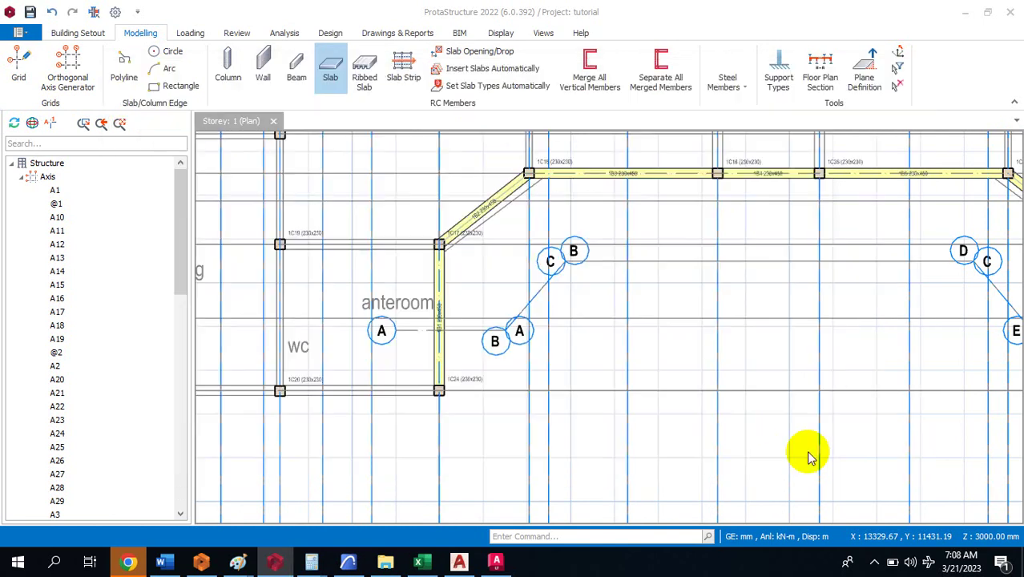
pyautogui.click(334, 74)
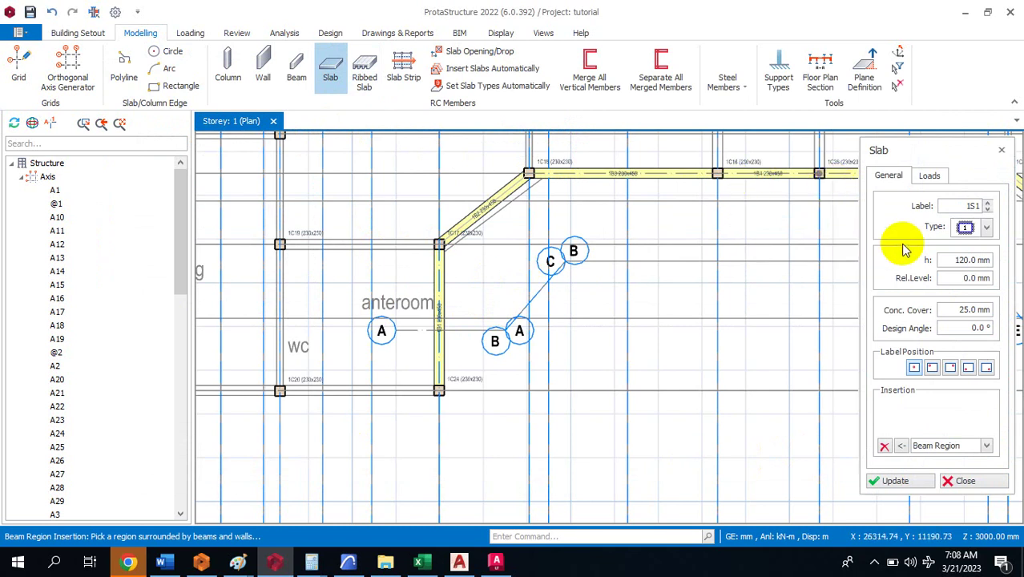
pyautogui.click(987, 230)
pyautogui.click(987, 230)
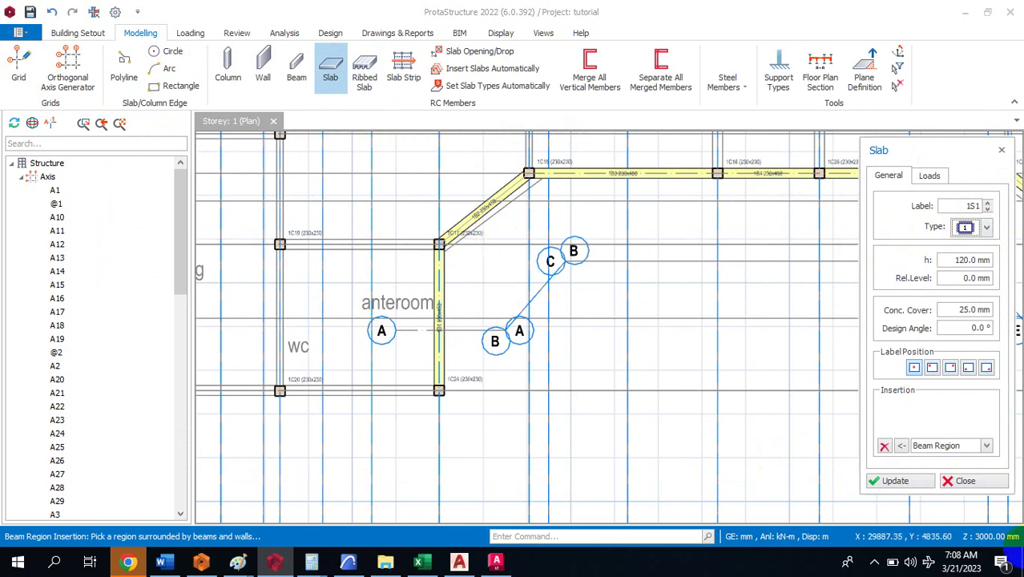
# Keep beam-region insertion, pick the bay beside the anteroom beam, then cancel.
pyautogui.click(986, 446)
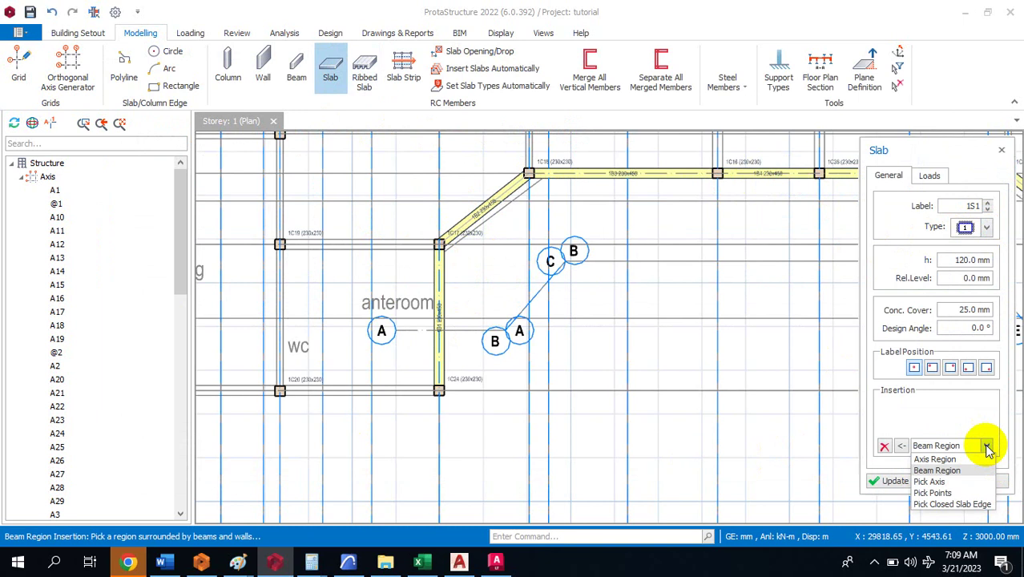
pyautogui.click(987, 447)
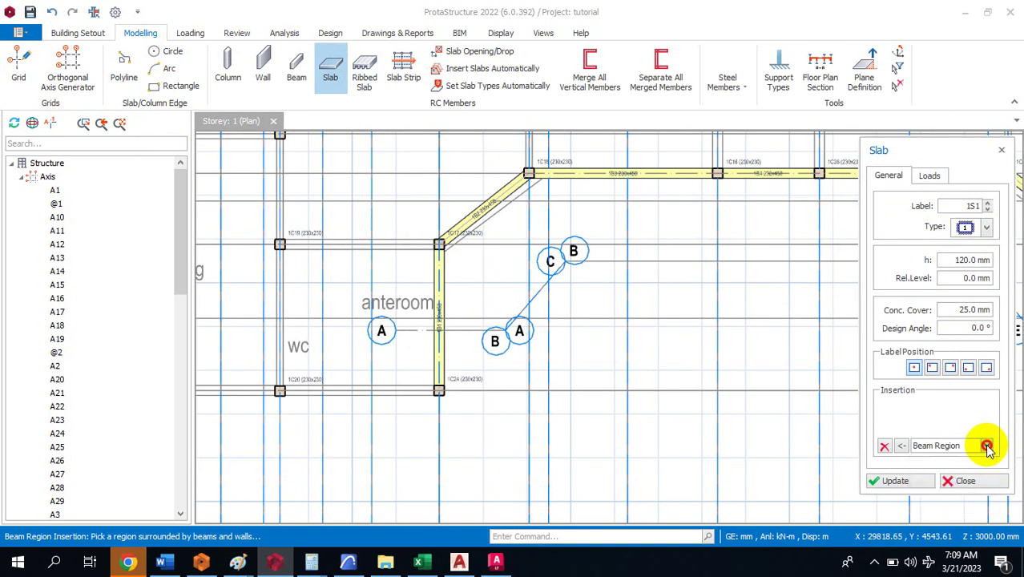
pyautogui.click(536, 244)
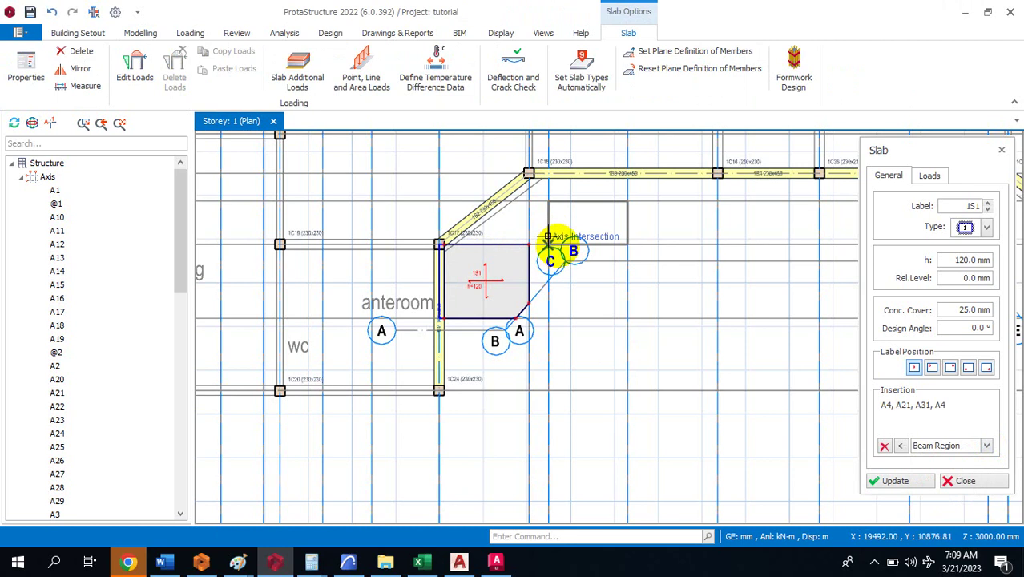
pyautogui.rightClick(551, 240)
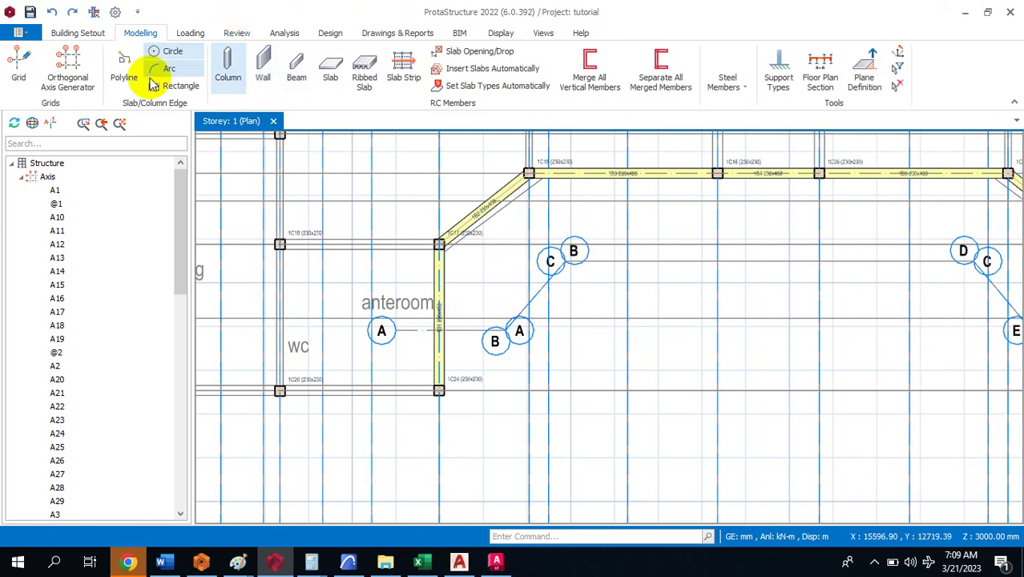
# Start a slab-edge polyline on the anteroom beam through the A/B, C/B and grid D points.
pyautogui.click(125, 66)
pyautogui.scroll(2, 433, 281)
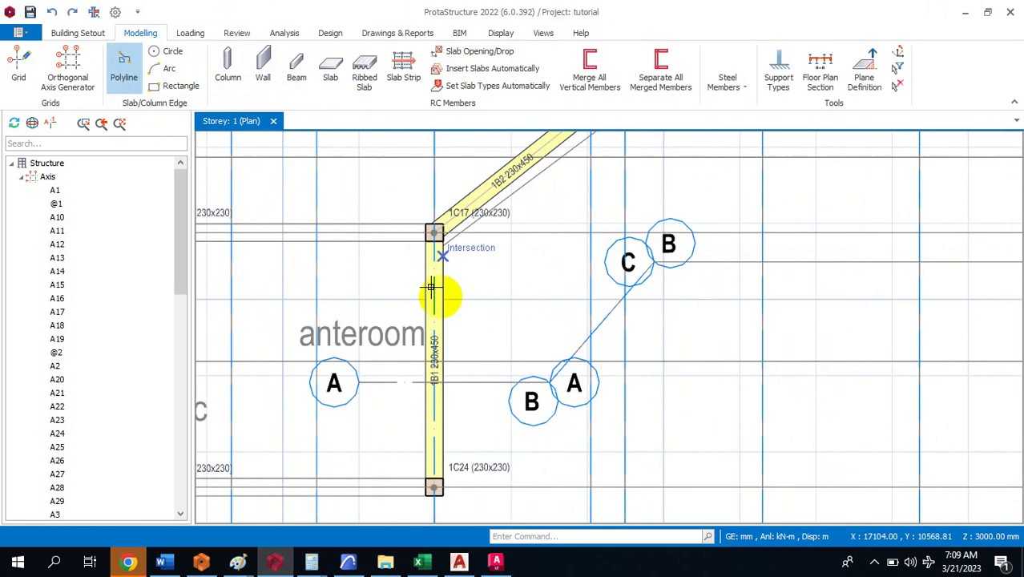
pyautogui.click(433, 383)
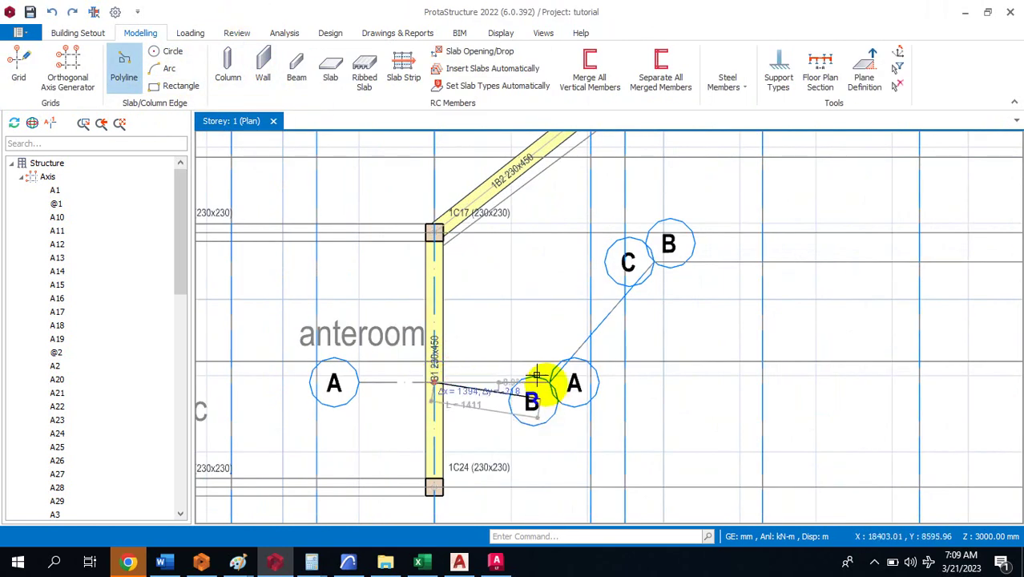
pyautogui.click(541, 374)
pyautogui.click(653, 260)
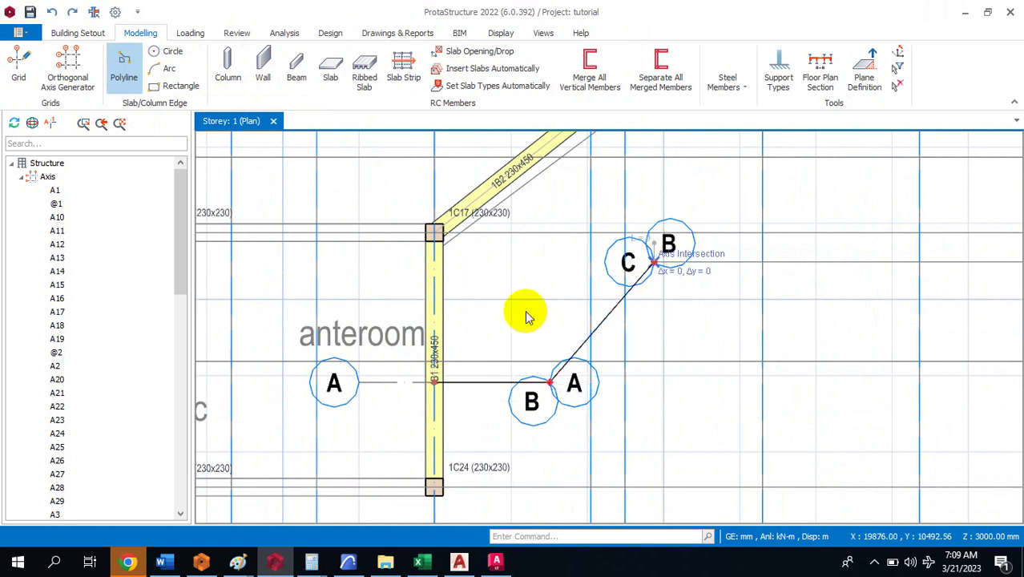
pyautogui.scroll(-3, 377, 321)
pyautogui.scroll(3, 865, 290)
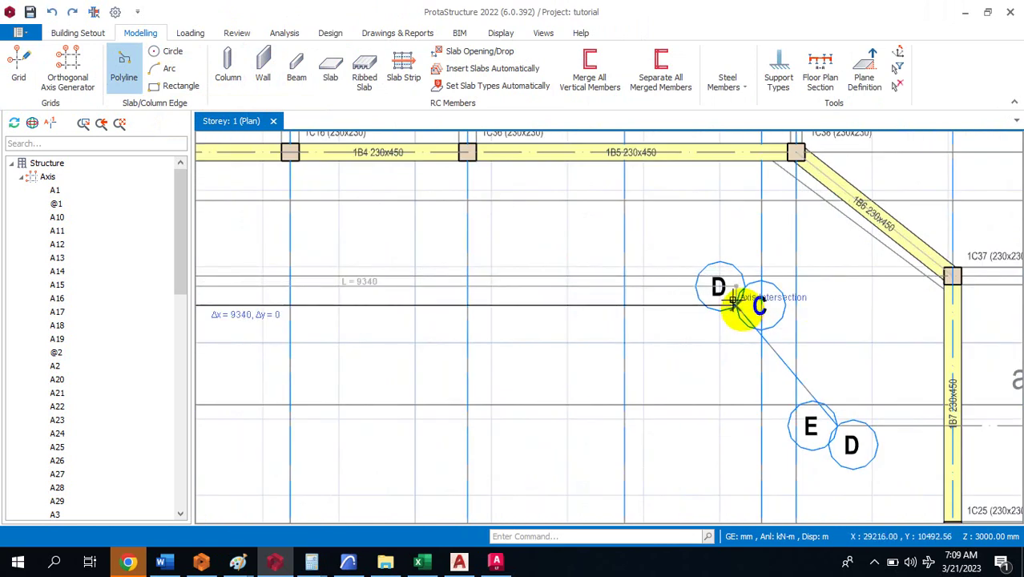
pyautogui.click(732, 304)
pyautogui.scroll(-2, 704, 336)
pyautogui.scroll(2, 689, 347)
pyautogui.scroll(1, 753, 341)
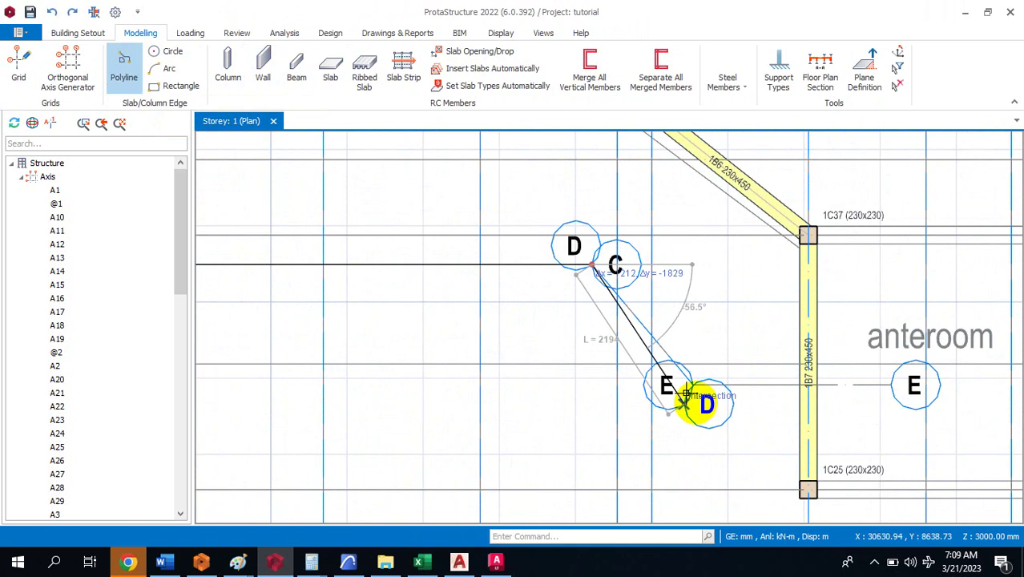
# Continue the edge through E/D, the beam 1B7 intersection, and columns 1C37 and 1C38.
pyautogui.click(691, 385)
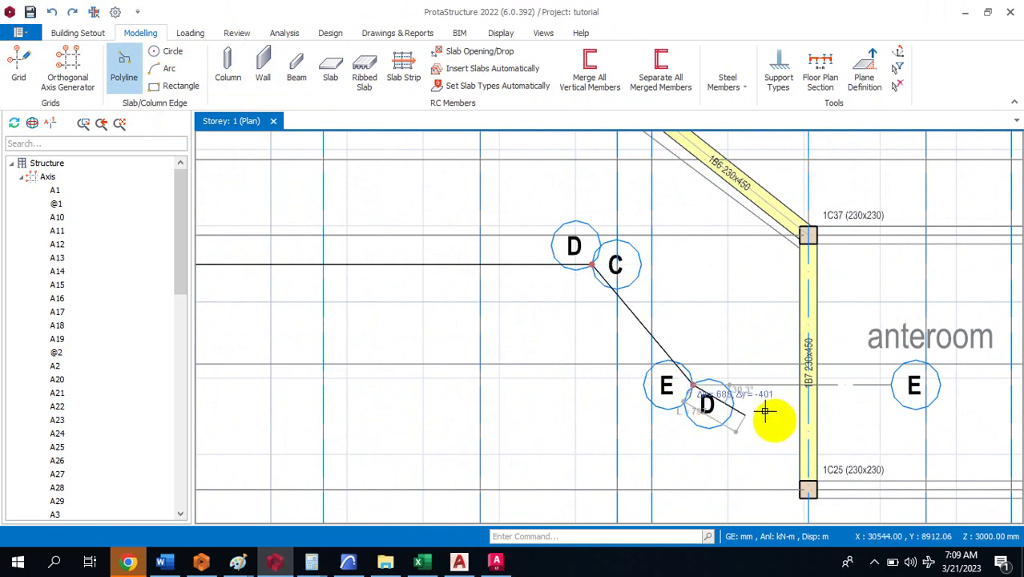
pyautogui.click(807, 385)
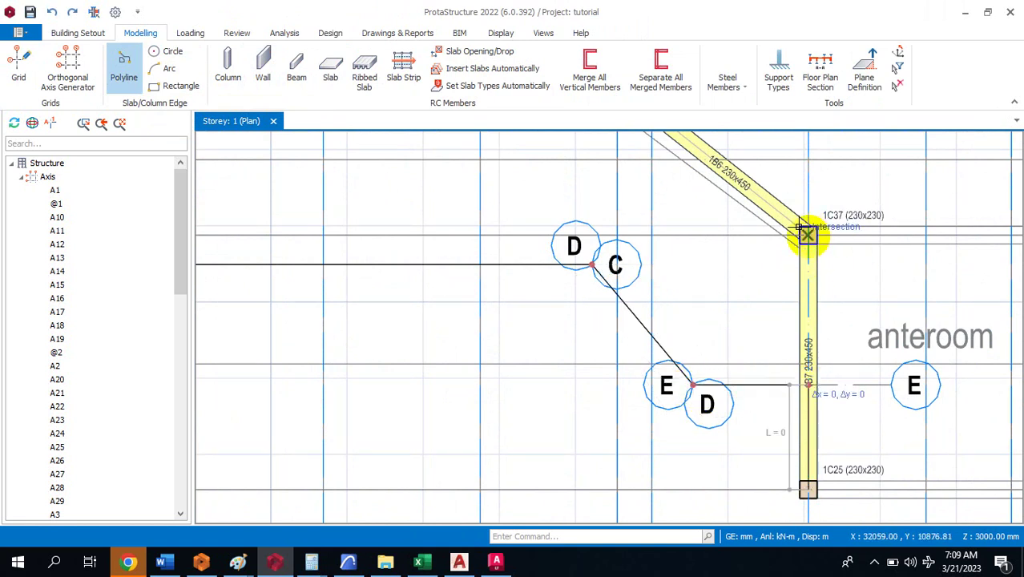
pyautogui.click(806, 234)
pyautogui.scroll(-2, 827, 257)
pyautogui.scroll(2, 769, 233)
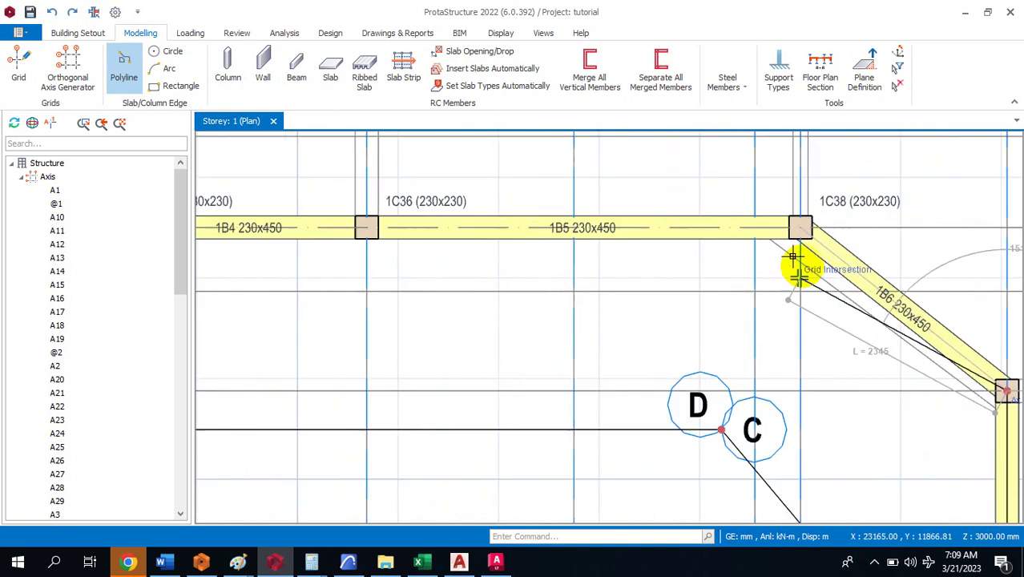
pyautogui.scroll(1, 793, 257)
pyautogui.click(798, 214)
pyautogui.scroll(-3, 801, 220)
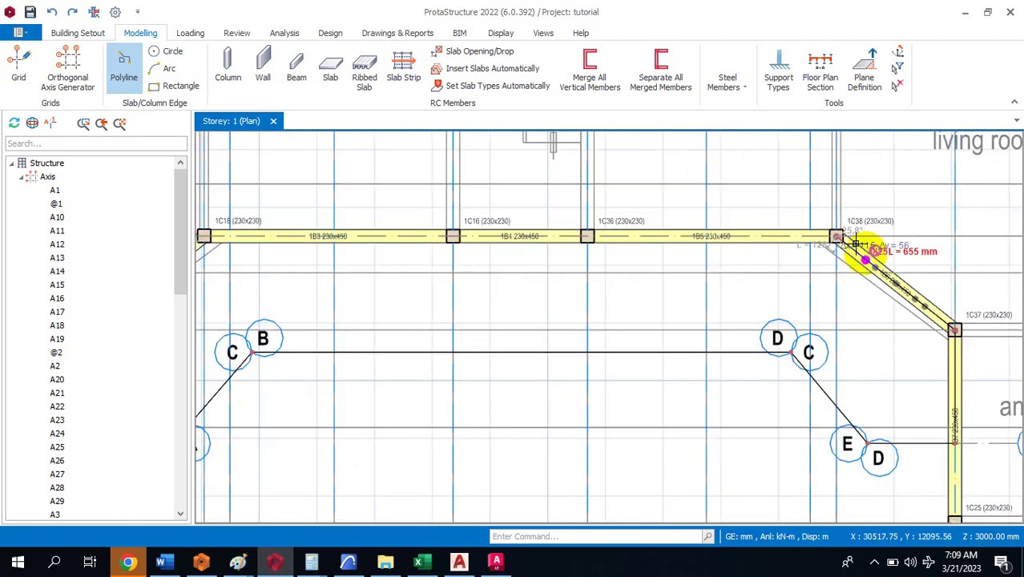
pyautogui.scroll(3, 344, 232)
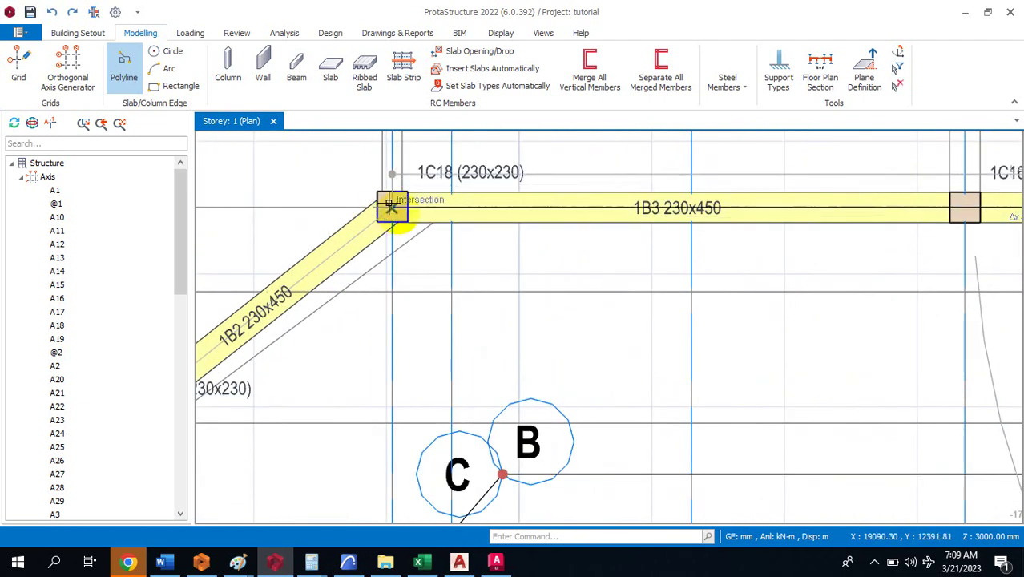
# Close the polyline through columns 1C18 and 1C17 back to axis A.
pyautogui.click(391, 206)
pyautogui.scroll(-3, 496, 233)
pyautogui.scroll(3, 475, 262)
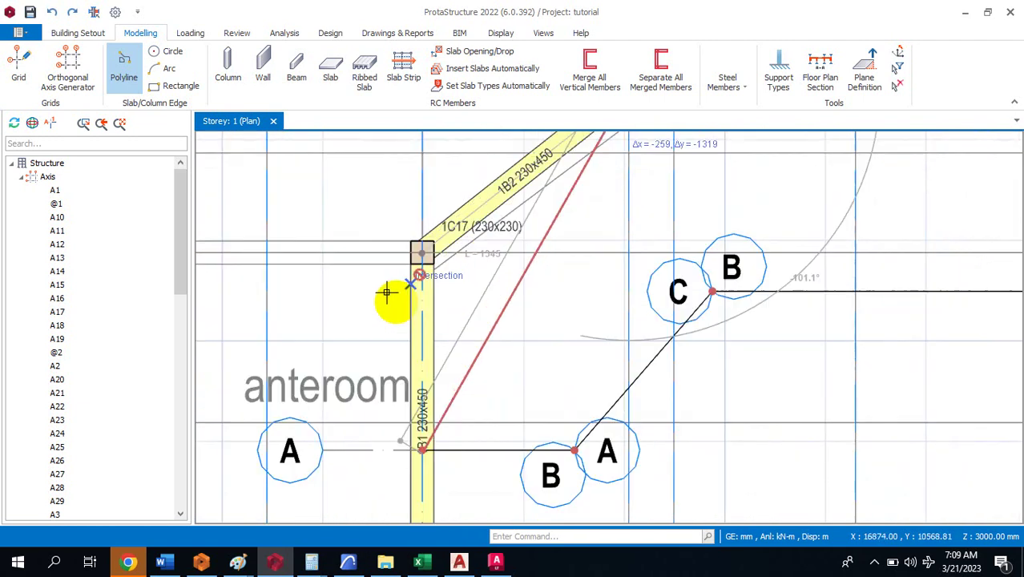
pyautogui.click(420, 251)
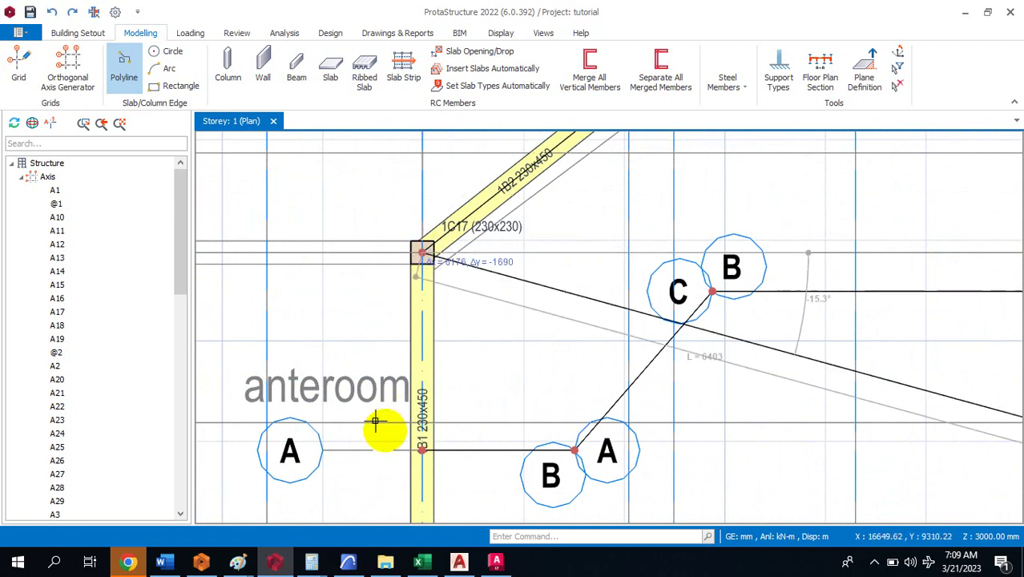
pyautogui.click(422, 450)
pyautogui.scroll(-4, 461, 359)
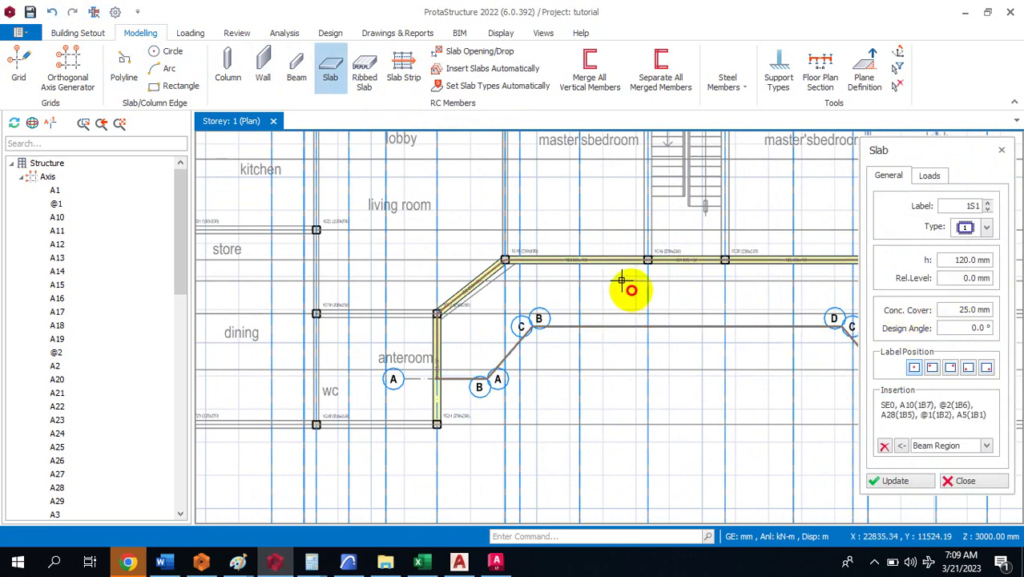
# Insert slab 1S1 into the bay enclosed by the polyline.
pyautogui.click(704, 327)
pyautogui.scroll(-5, 520, 321)
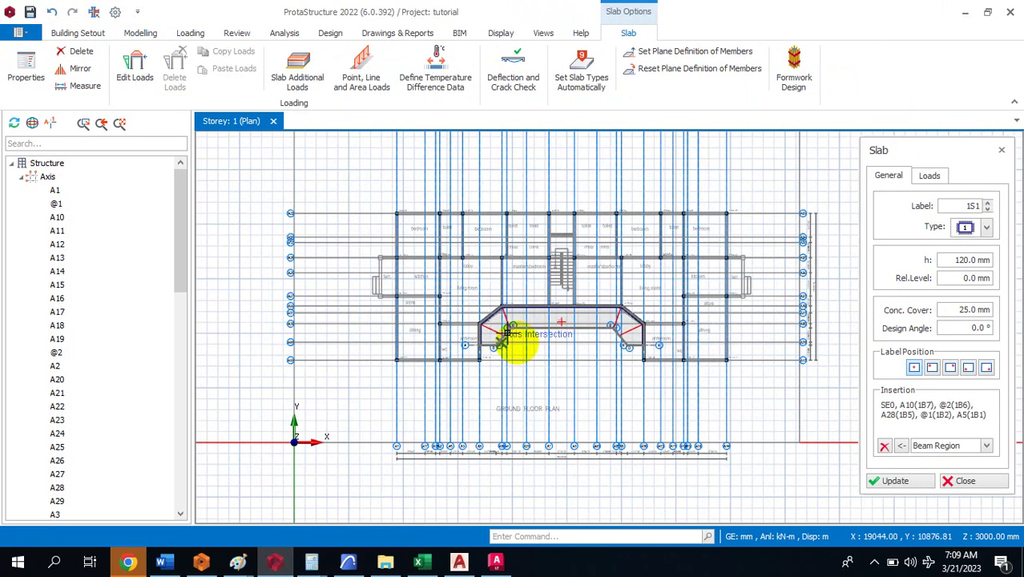
pyautogui.scroll(4, 546, 345)
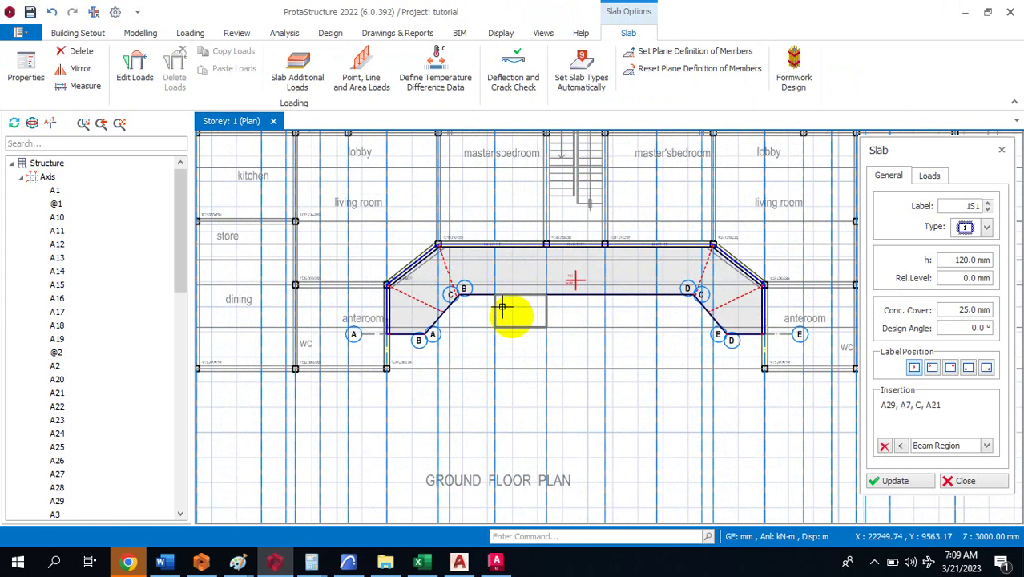
# Review the slab's load presets and type list, then return to the Modelling tab.
pyautogui.click(932, 177)
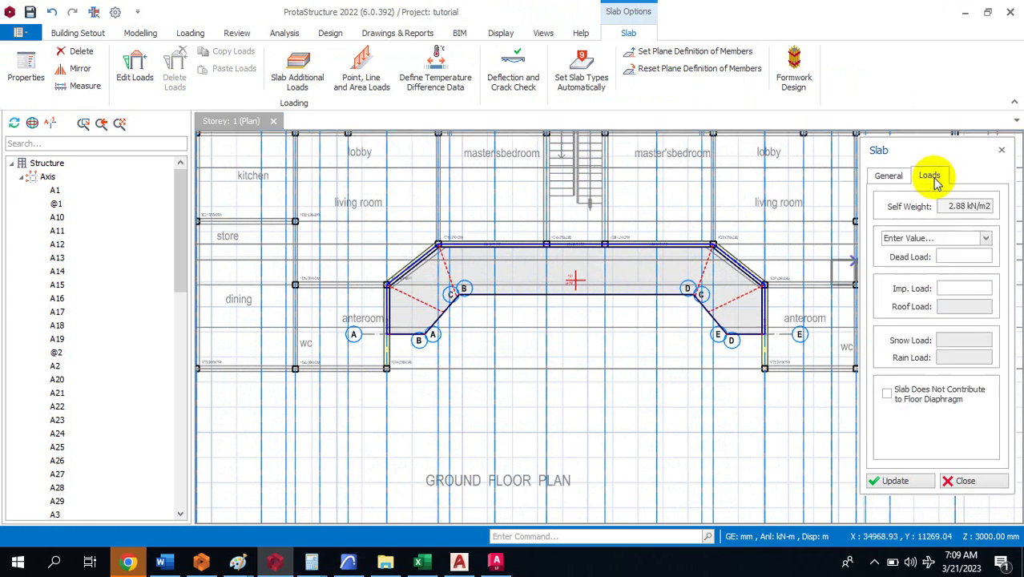
pyautogui.click(986, 239)
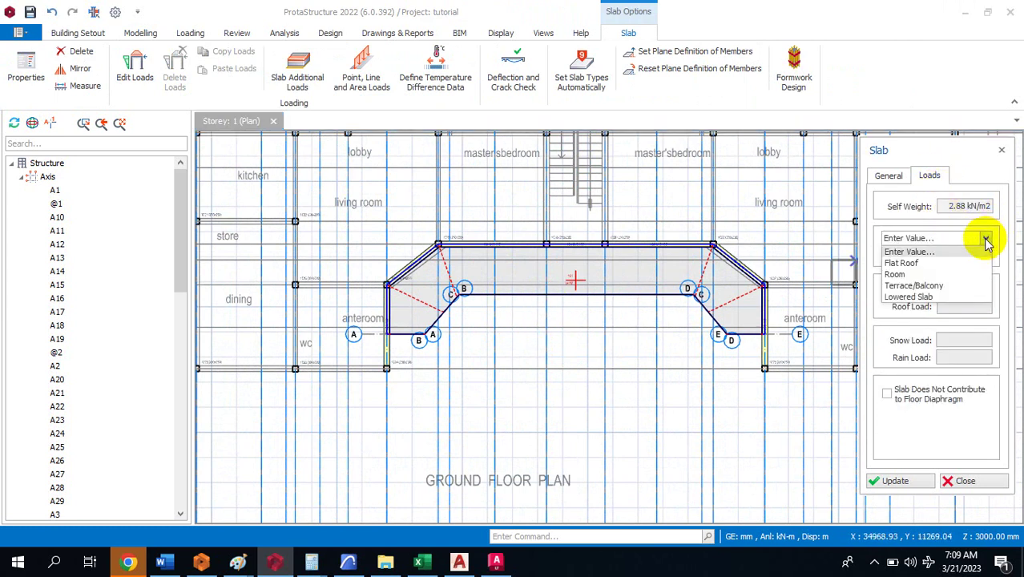
pyautogui.click(886, 177)
pyautogui.click(886, 176)
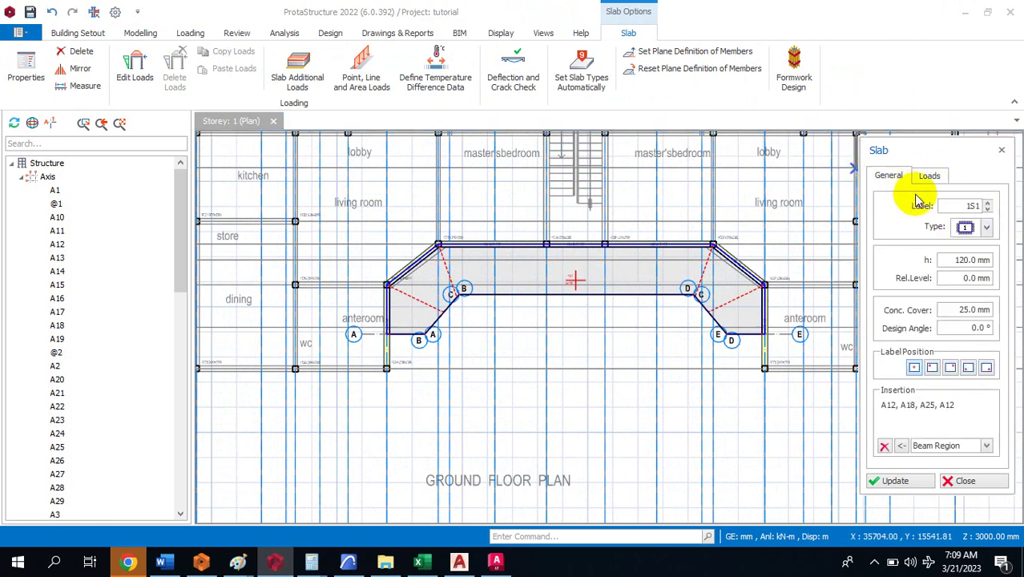
pyautogui.click(986, 229)
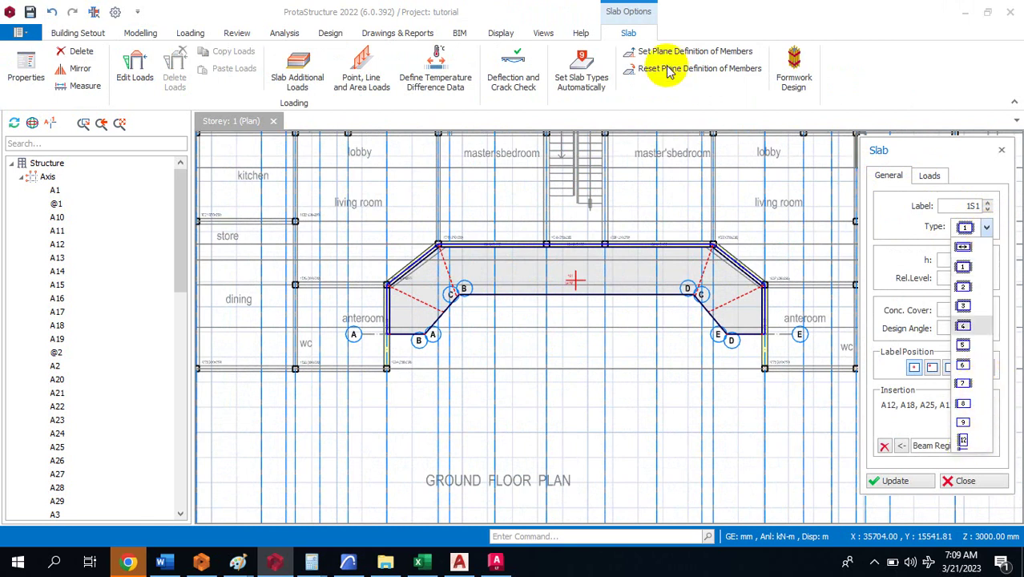
pyautogui.click(145, 38)
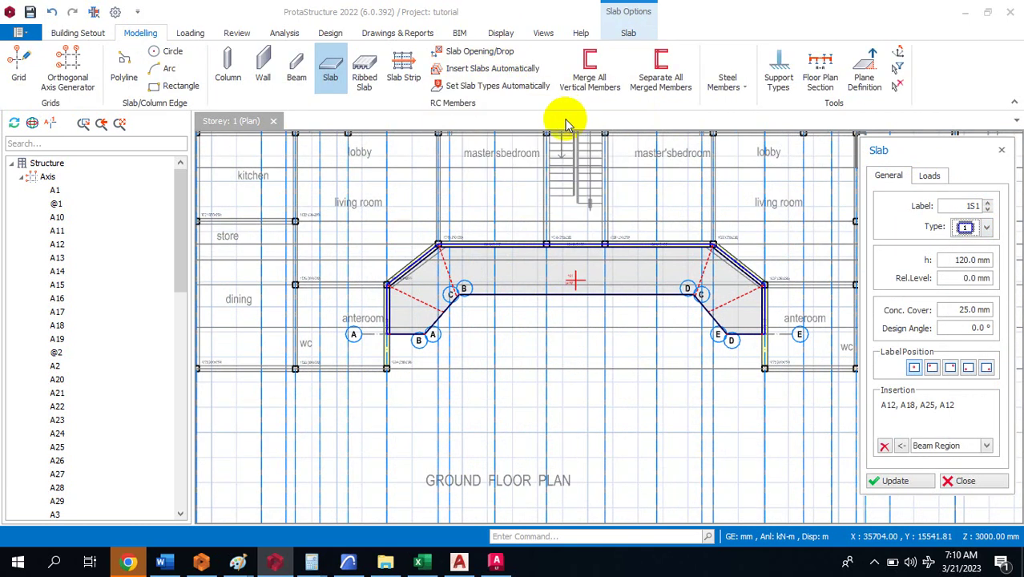
# Auto-type all storey slabs at 70%, then dismiss the report flagging 1S1 as unspecified.
pyautogui.click(498, 88)
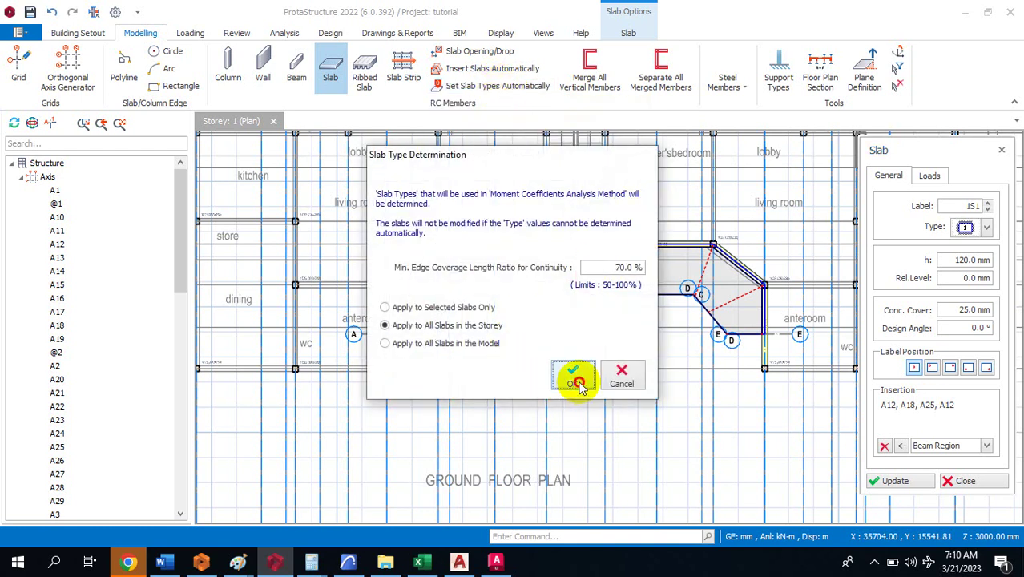
pyautogui.click(576, 383)
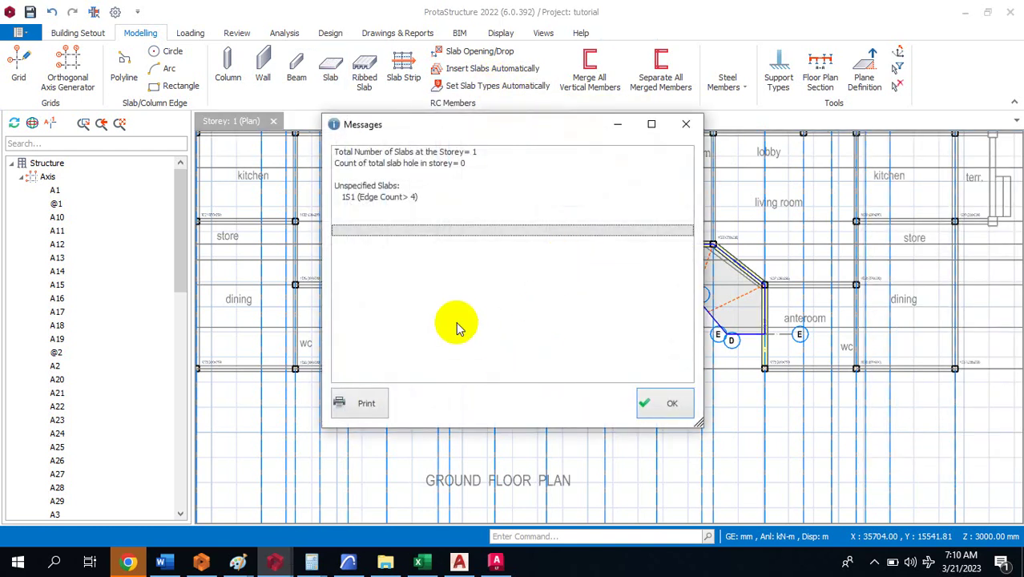
pyautogui.click(671, 400)
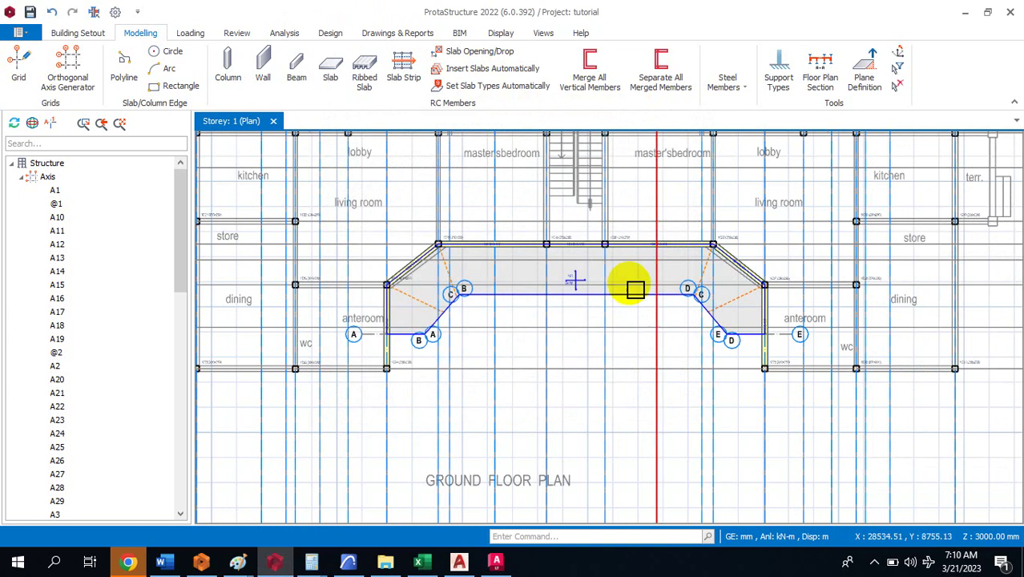
pyautogui.scroll(3, 566, 312)
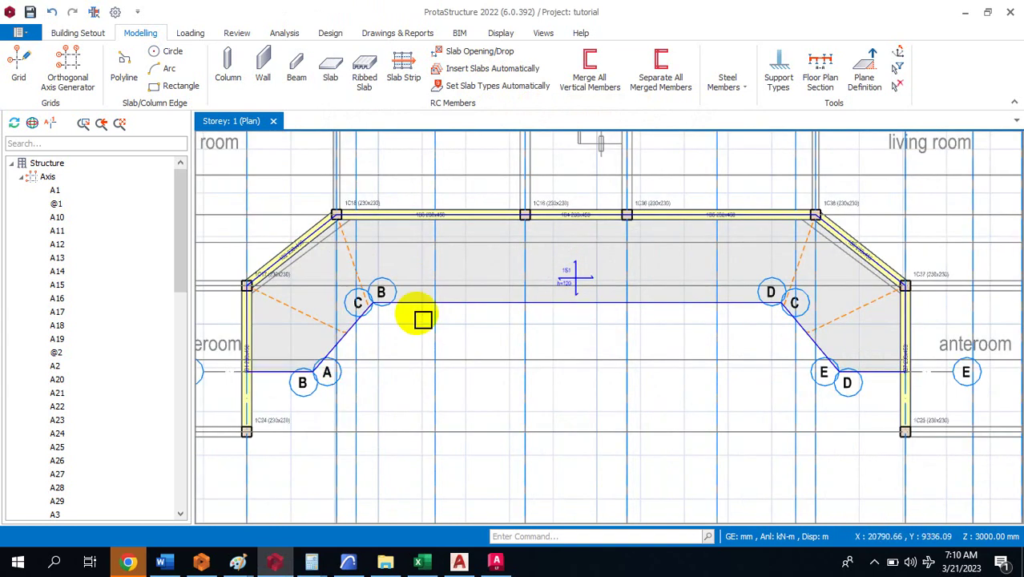
pyautogui.scroll(-2, 424, 309)
pyautogui.scroll(-3, 452, 269)
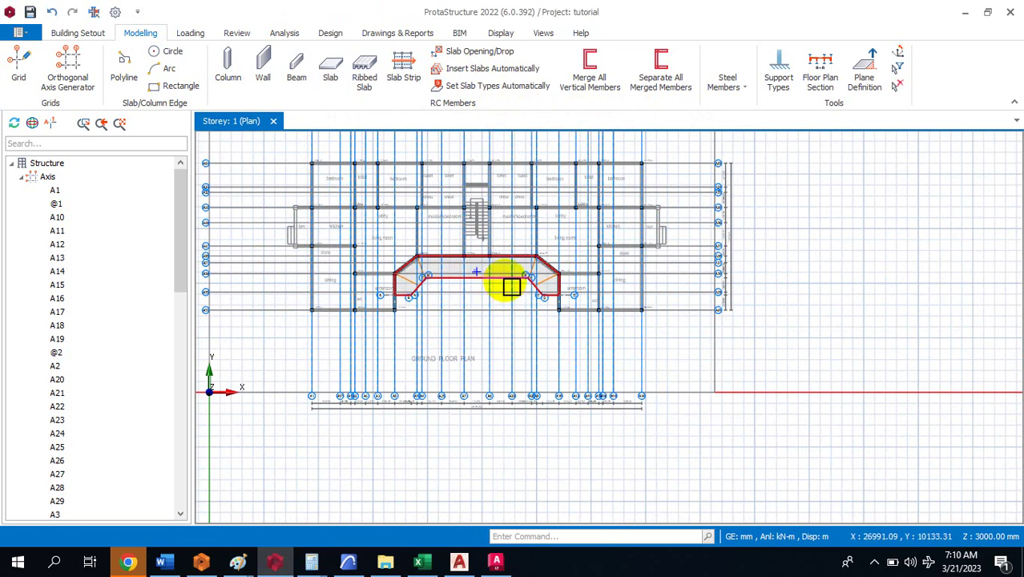
pyautogui.scroll(3, 497, 283)
pyautogui.scroll(2, 382, 280)
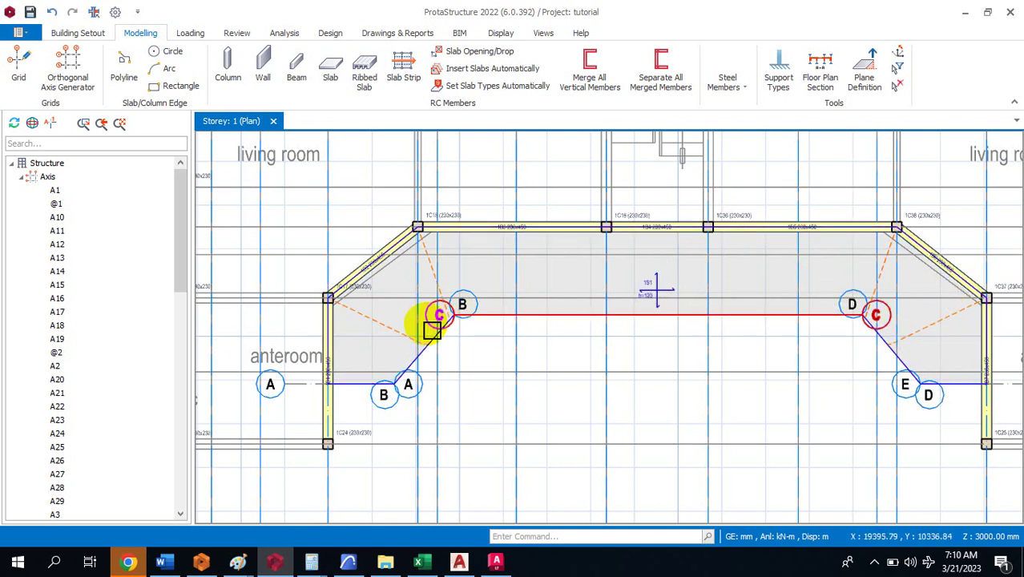
pyautogui.scroll(-3, 356, 293)
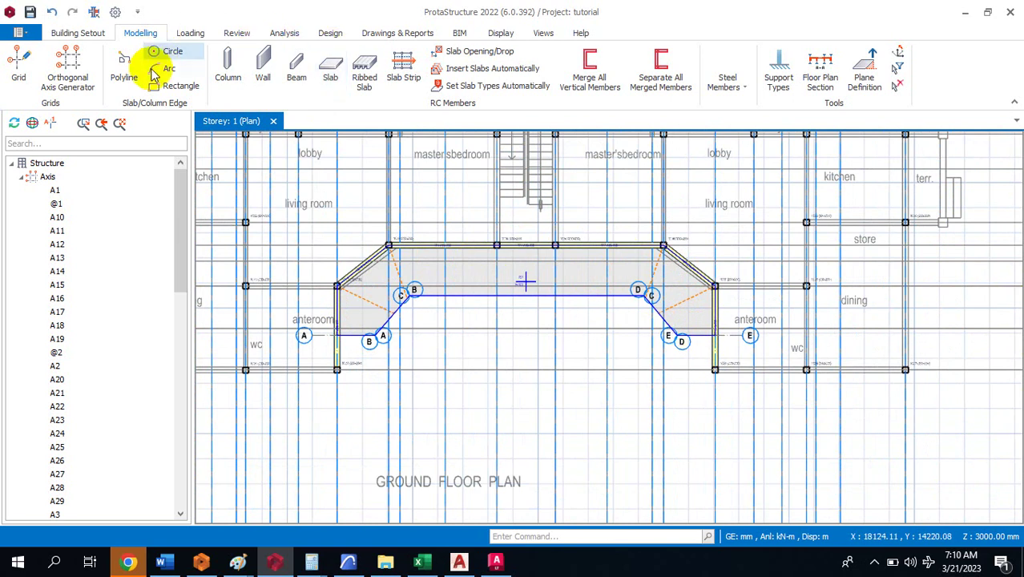
pyautogui.click(124, 67)
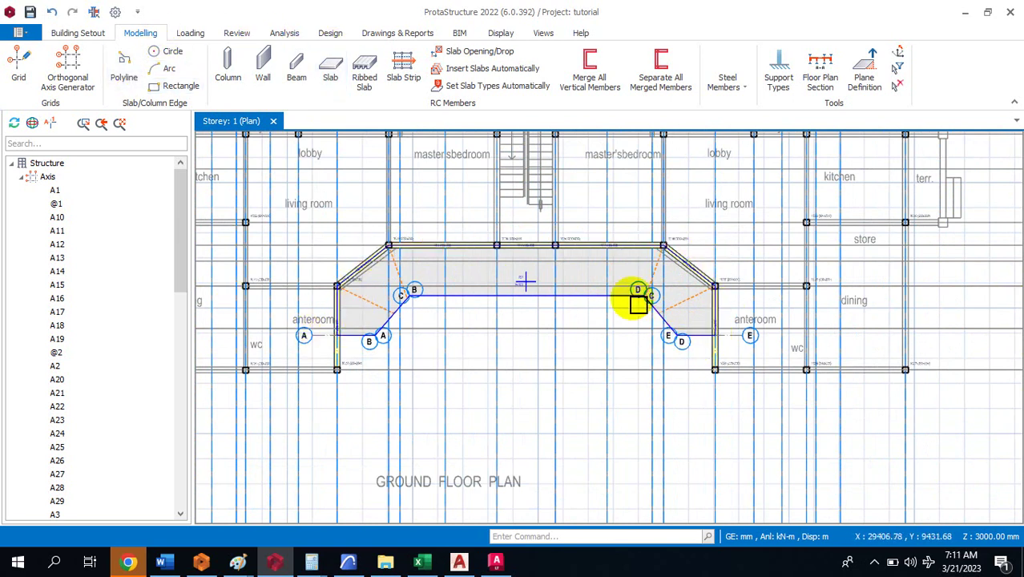
pyautogui.scroll(3, 316, 274)
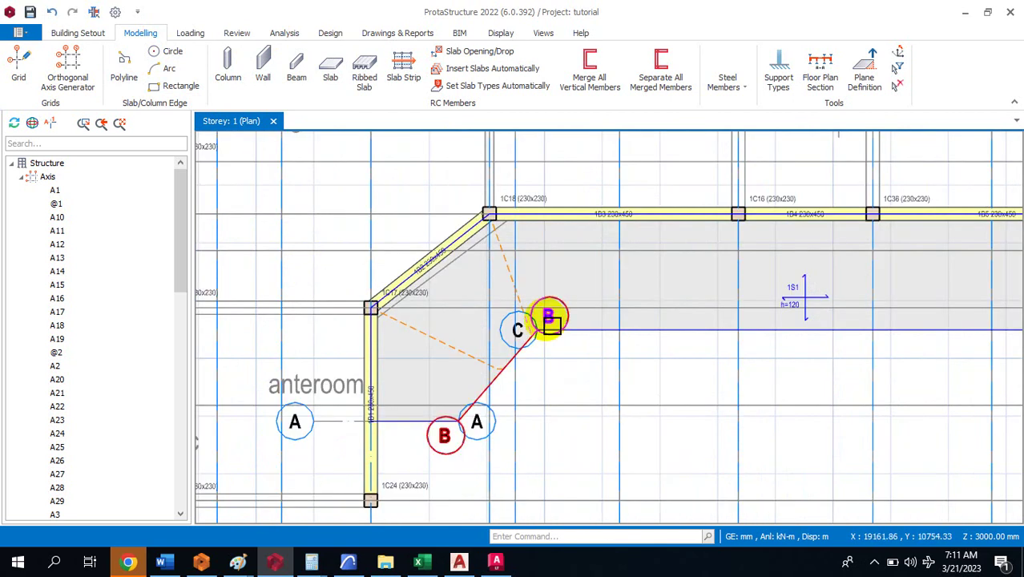
pyautogui.scroll(-3, 342, 286)
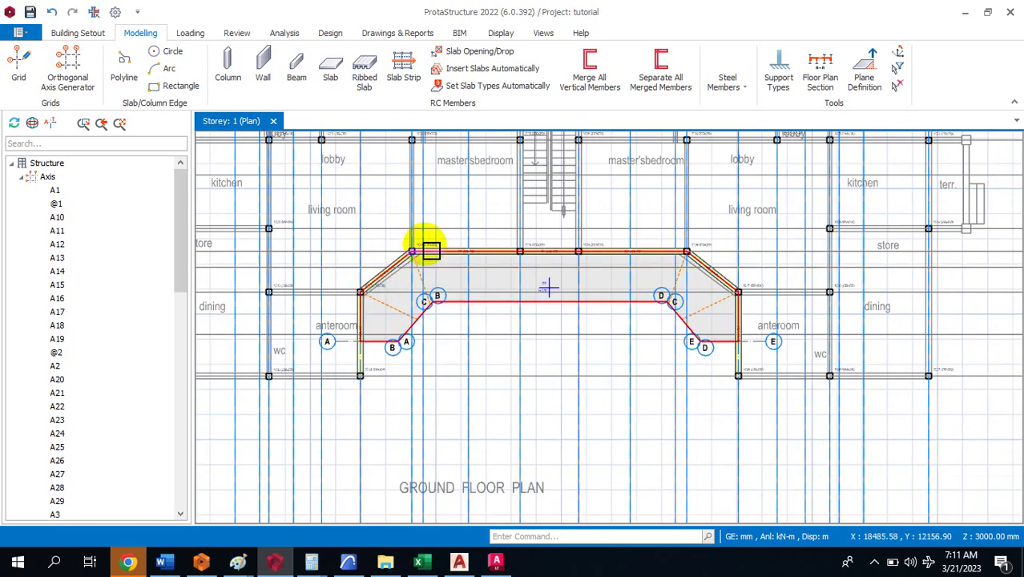